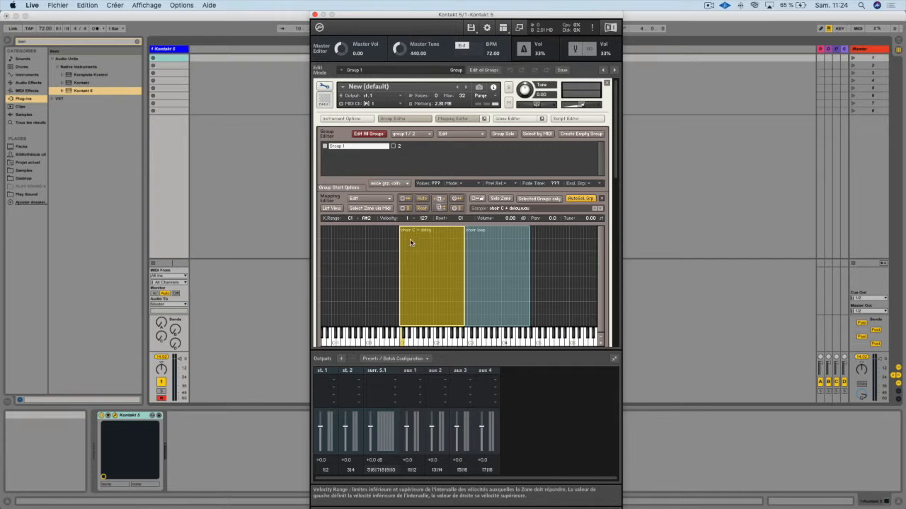
# Compare which groups the choir C + delay and choir loop zones belong to in the mapping editor
pyautogui.click(509, 252)
pyautogui.click(445, 256)
pyautogui.click(503, 259)
pyautogui.click(448, 257)
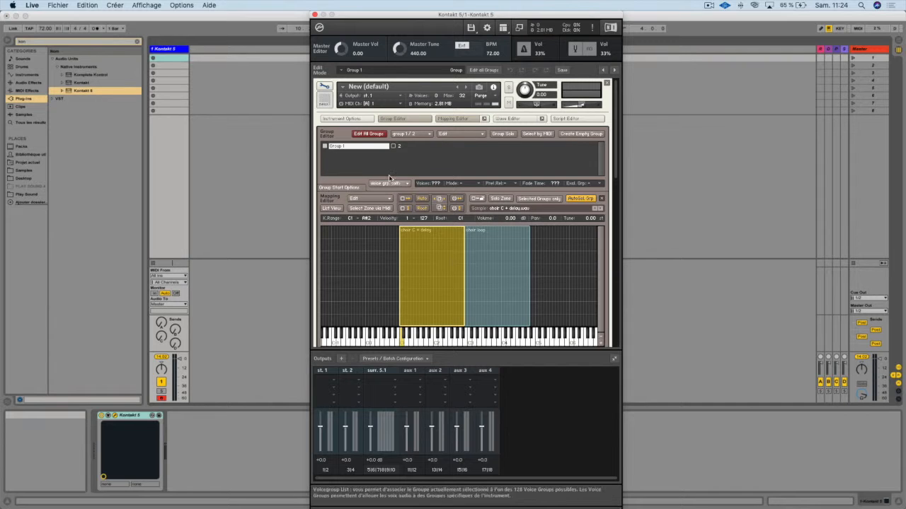
pyautogui.click(486, 258)
pyautogui.click(443, 260)
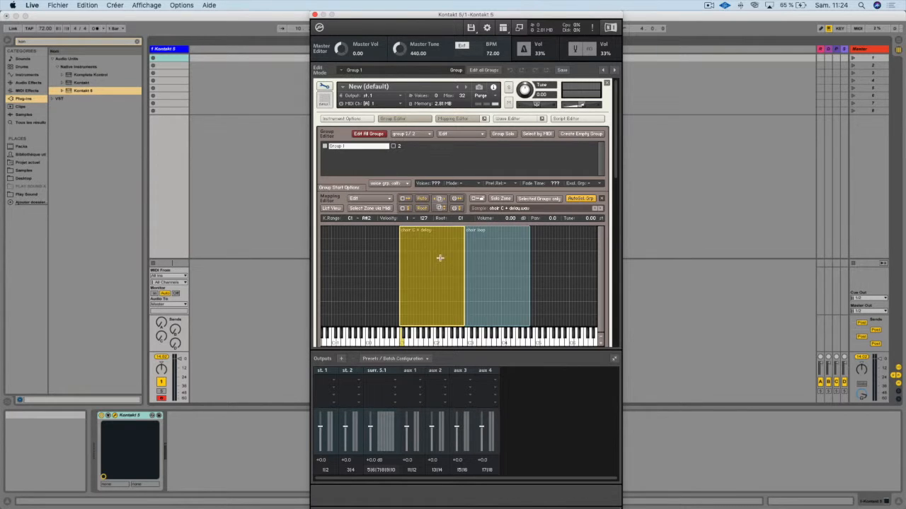
pyautogui.click(468, 266)
pyautogui.click(443, 264)
# Check the existing groups offered for moving the choir C + delay zone, and select the choir loop zone
pyautogui.rightClick(442, 265)
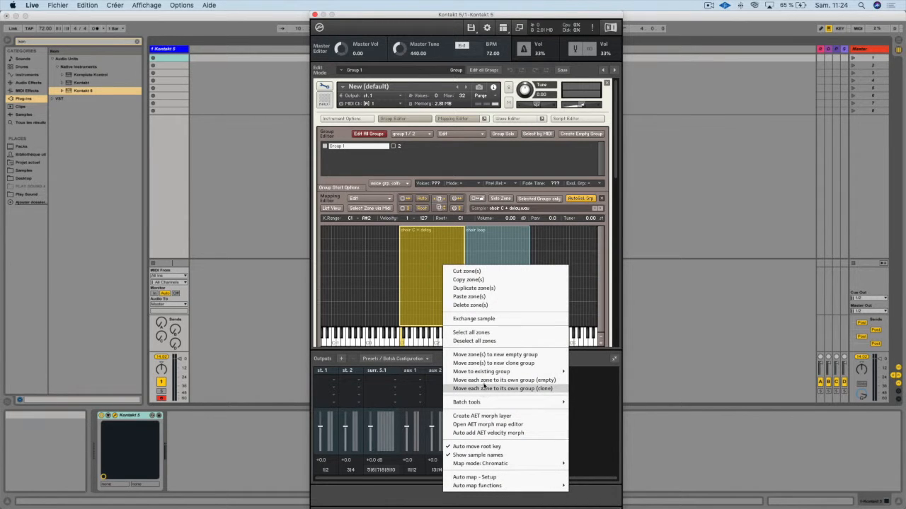
pyautogui.moveTo(488, 373)
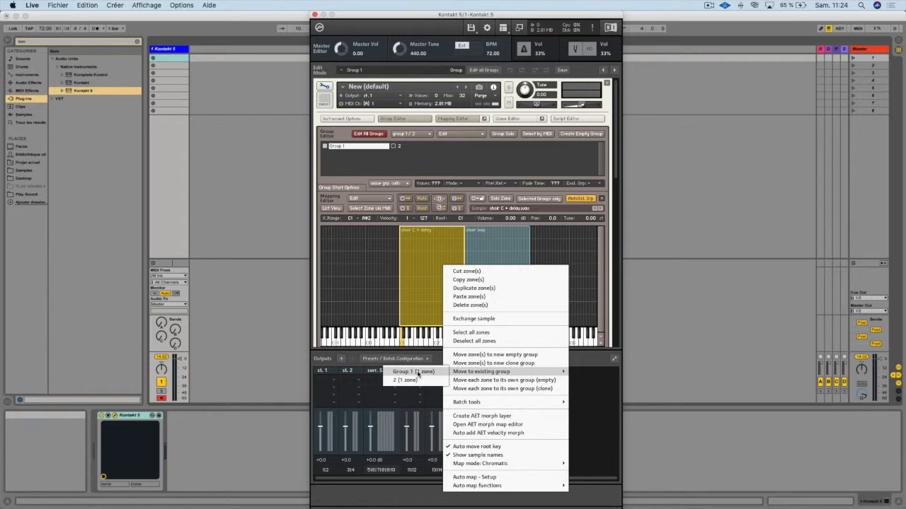
pyautogui.click(486, 233)
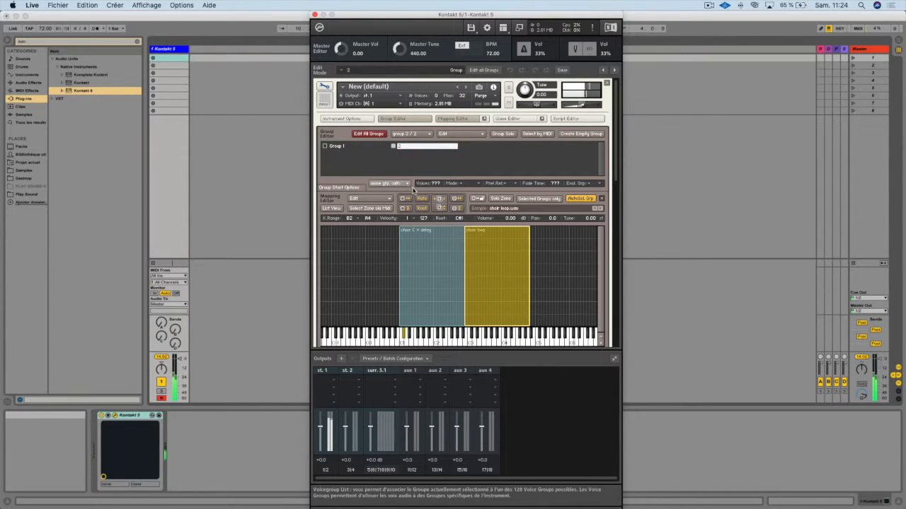
# Hide the mapping editor and add an SV HP2 high-pass filter to Group 1's first insert slot, with 1.5 kHz cutoff and 12% resonance
pyautogui.click(457, 119)
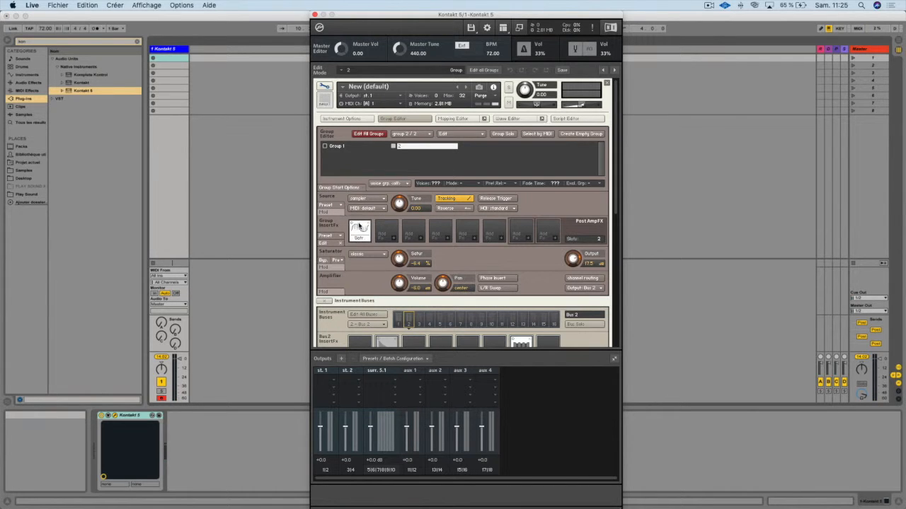
pyautogui.click(346, 150)
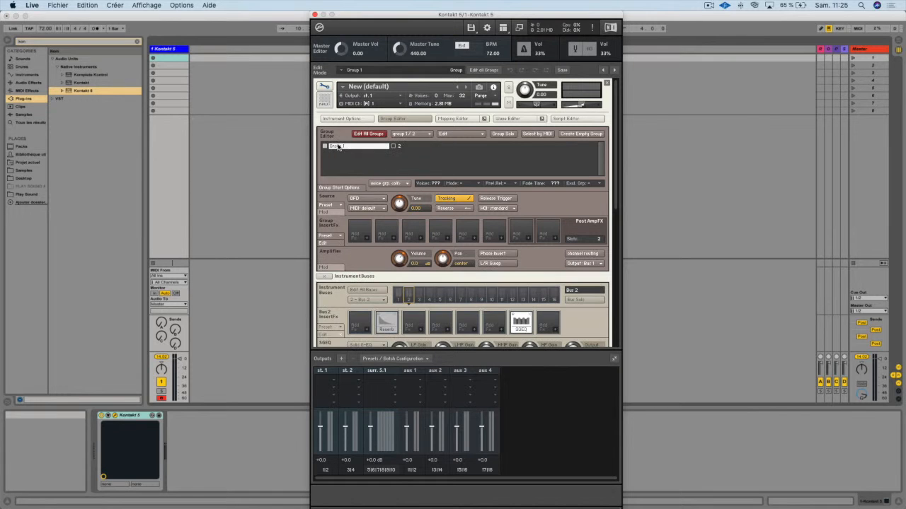
pyautogui.click(366, 241)
pyautogui.moveTo(375, 246)
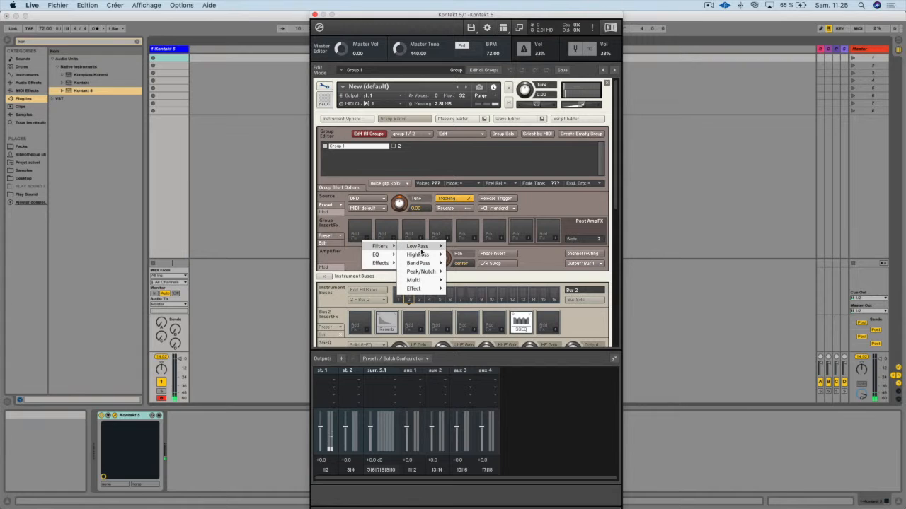
pyautogui.moveTo(420, 255)
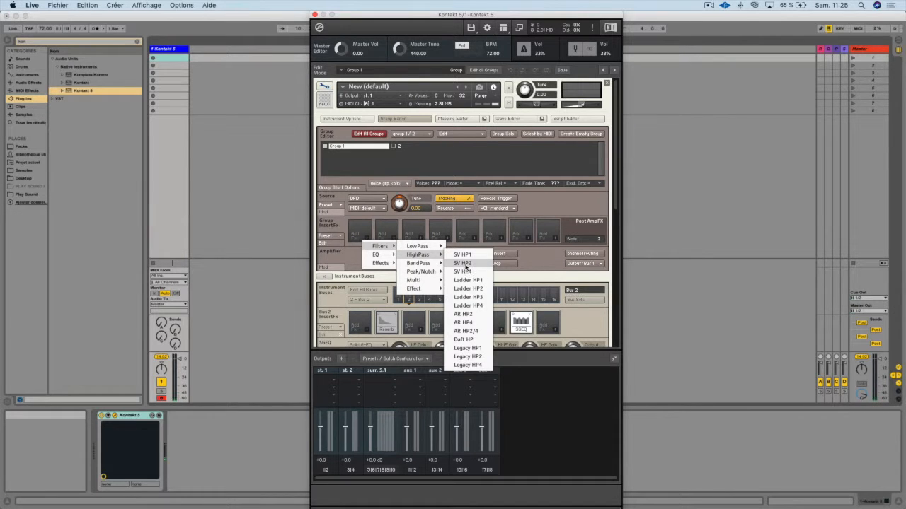
pyautogui.click(463, 263)
pyautogui.moveTo(408, 257); pyautogui.dragTo(409, 240)
pyautogui.moveTo(449, 263); pyautogui.dragTo(454, 251)
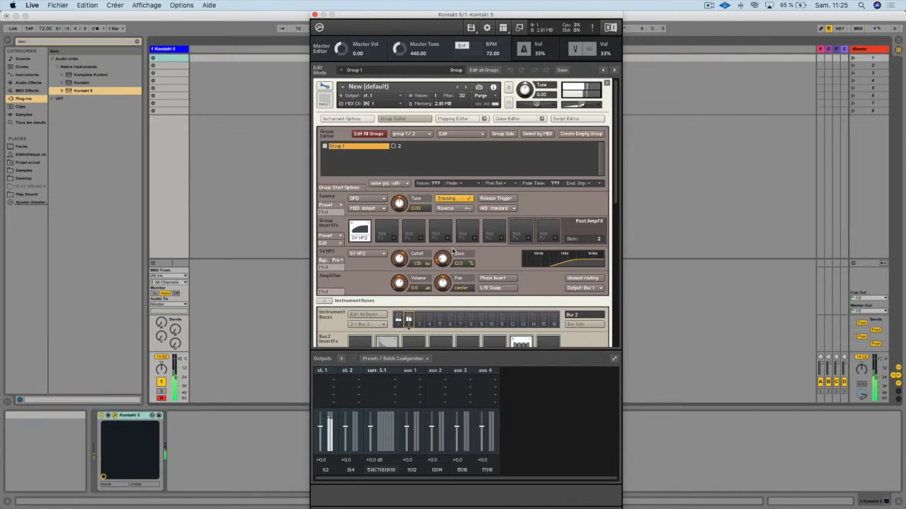
# Compare group 2's insert effect settings with those of Group 1
pyautogui.click(395, 147)
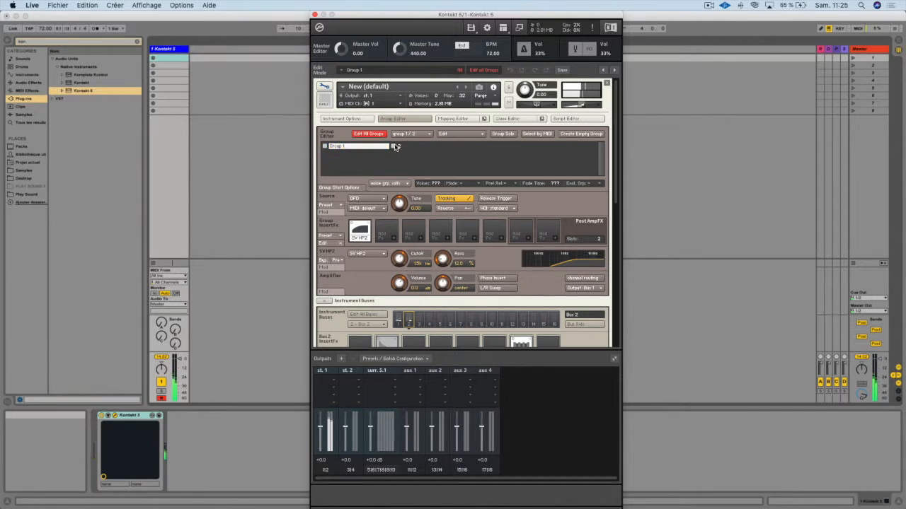
pyautogui.click(399, 147)
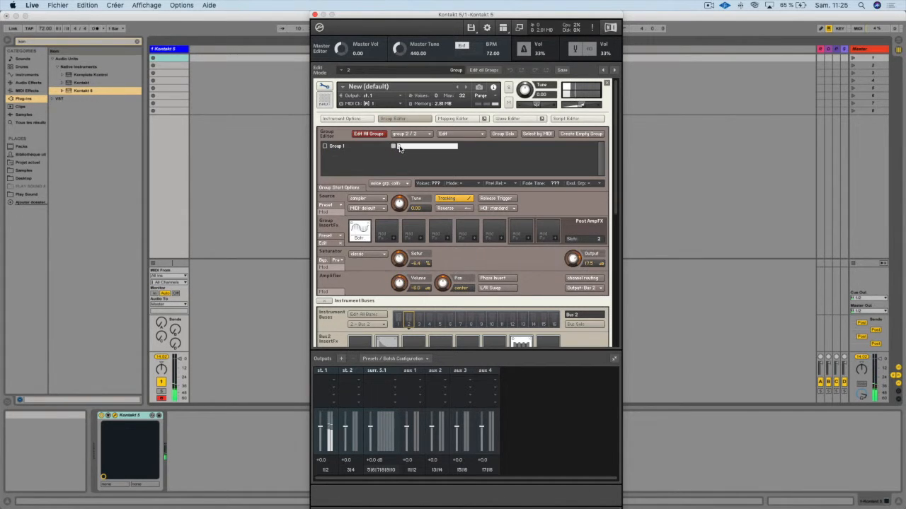
pyautogui.click(344, 147)
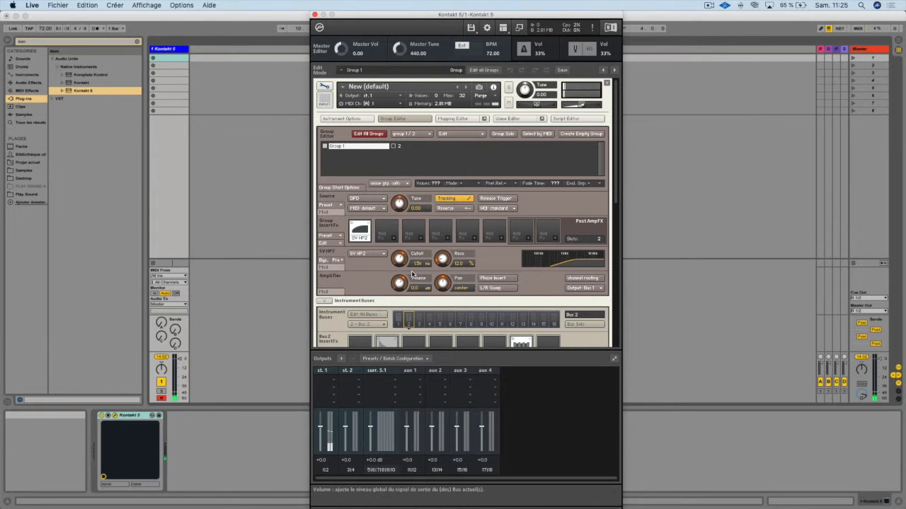
pyautogui.click(399, 146)
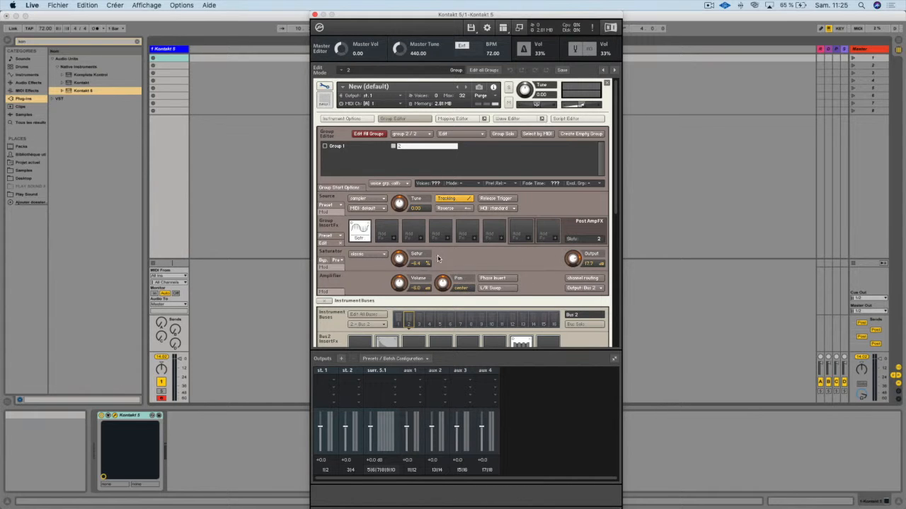
pyautogui.click(337, 147)
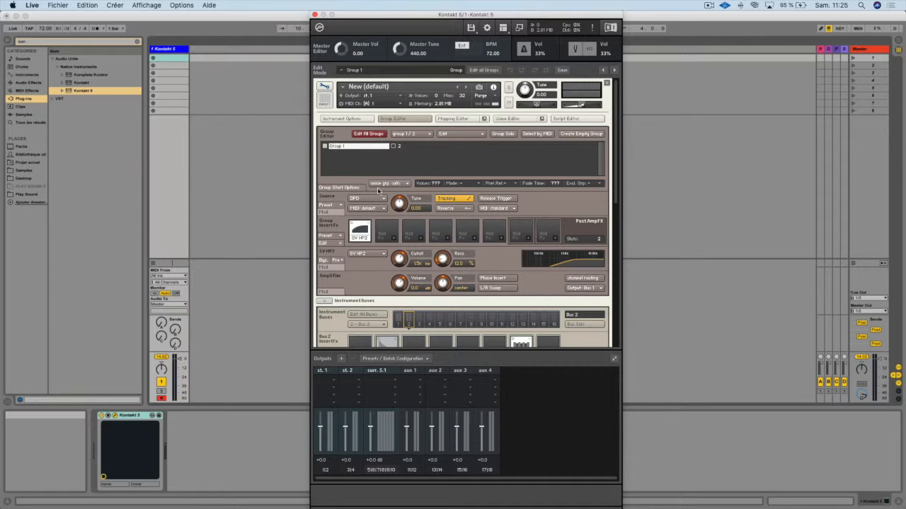
# Set the SV HP2 filter on Group 1 to a cutoff of about 204.2 Hz and a resonance of about 84%
pyautogui.moveTo(405, 259); pyautogui.dragTo(406, 290)
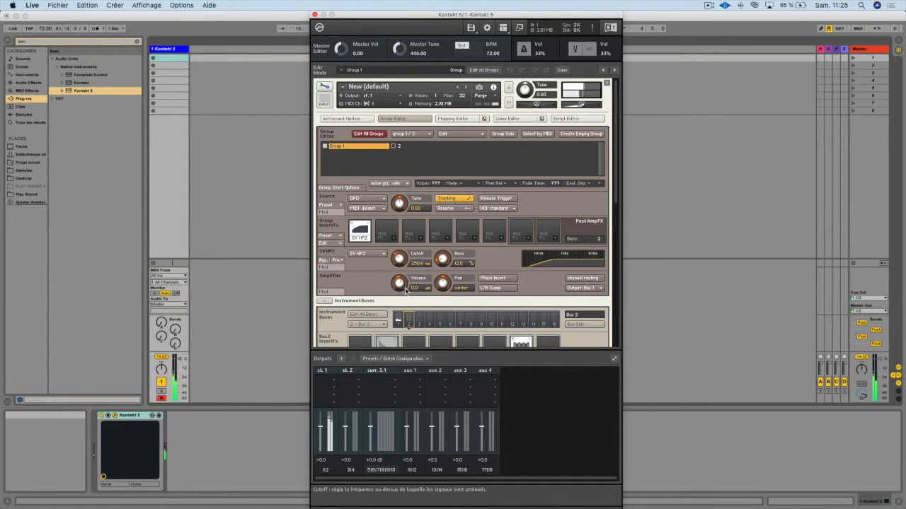
pyautogui.moveTo(442, 261); pyautogui.dragTo(492, 189)
pyautogui.moveTo(399, 258)
pyautogui.mouseDown()
pyautogui.moveTo(397, 282)
pyautogui.moveTo(410, 257)
pyautogui.mouseUp()
pyautogui.click(554, 259)
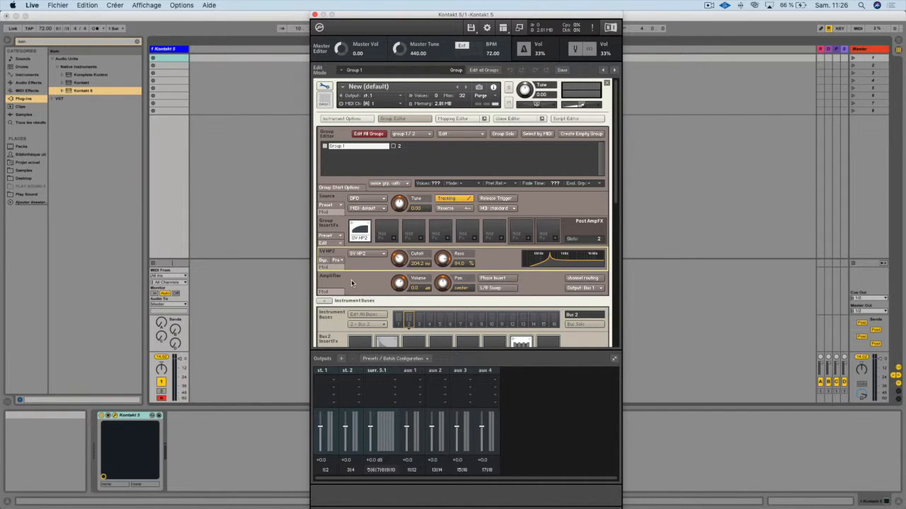
# Check the effect categories for Group 1's post-amp slot, and switch phase inversion on and off in its amplifier
pyautogui.click(526, 240)
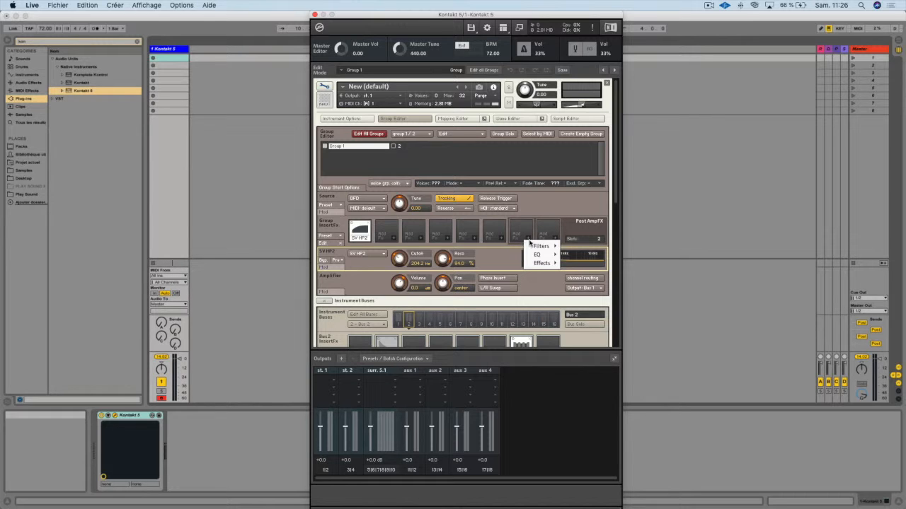
pyautogui.click(380, 281)
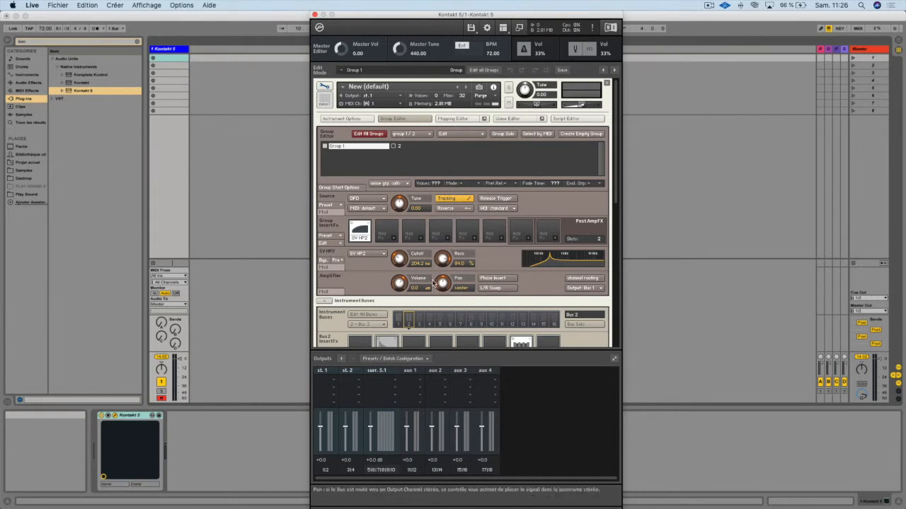
pyautogui.click(494, 279)
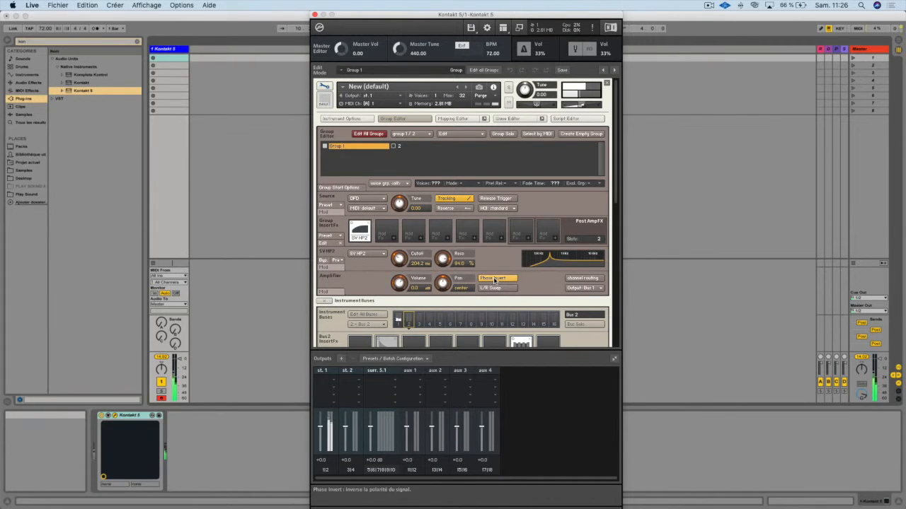
pyautogui.click(494, 279)
# Set Group 1's amplifier volume to 0.5 dB and inspect its channel routing matrix
pyautogui.moveTo(402, 285); pyautogui.dragTo(401, 282)
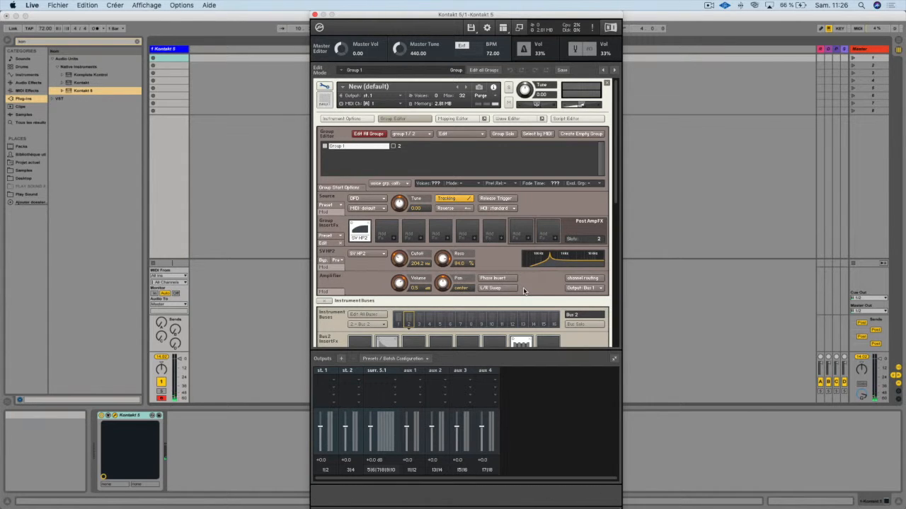
pyautogui.click(579, 279)
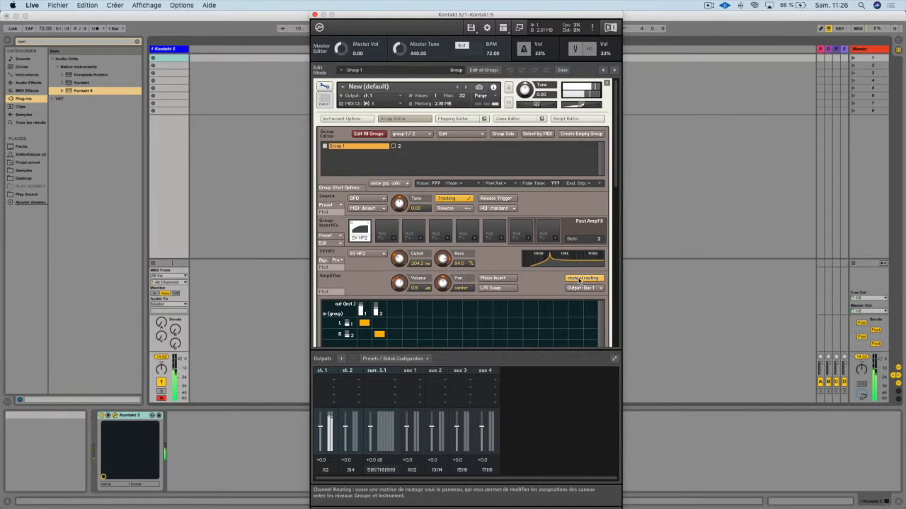
pyautogui.click(579, 279)
# Try routing Group 1's output directly to st. 1, and return it to Bus 1
pyautogui.click(580, 288)
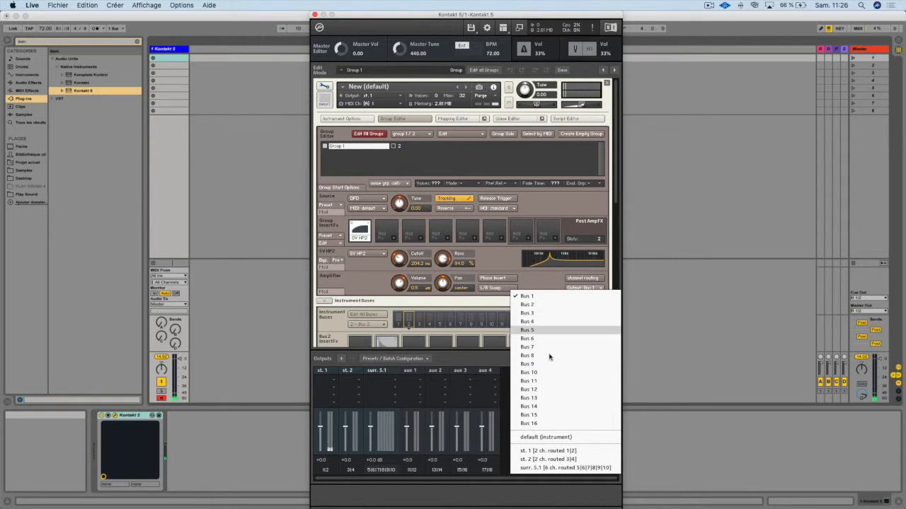
pyautogui.click(555, 453)
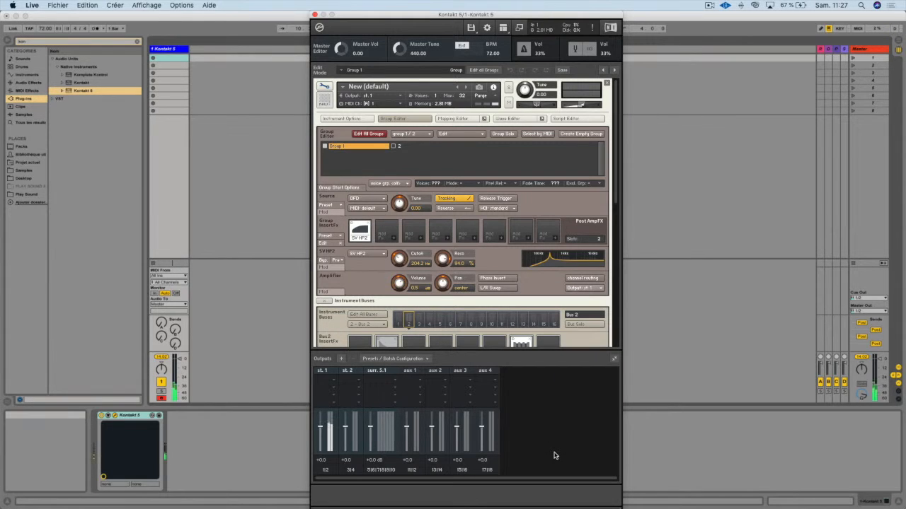
pyautogui.click(584, 288)
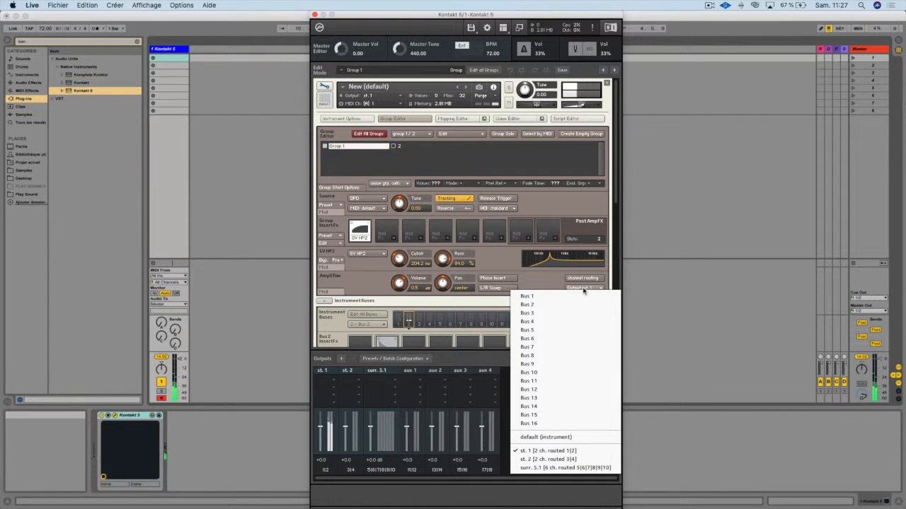
pyautogui.click(525, 295)
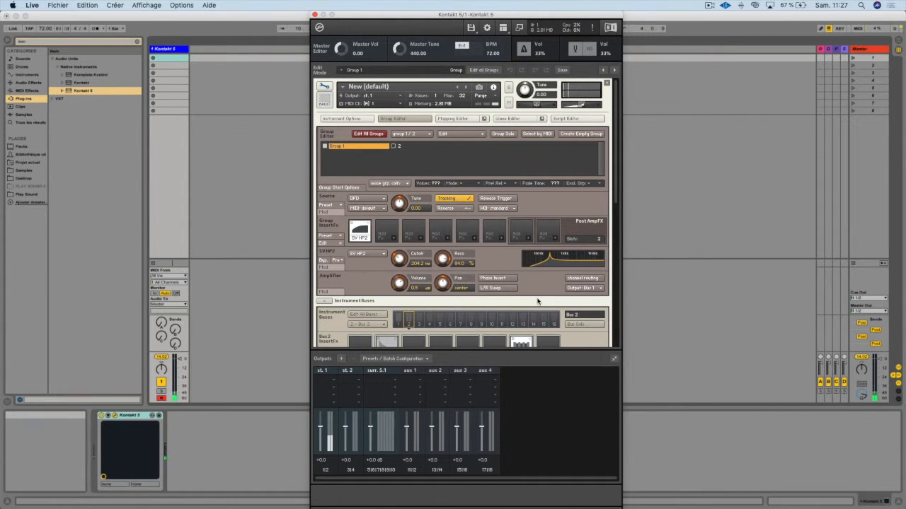
# Browse the insert effects on the different instrument buses and return to Bus 1
pyautogui.click(398, 319)
pyautogui.scroll(-2, 397, 311)
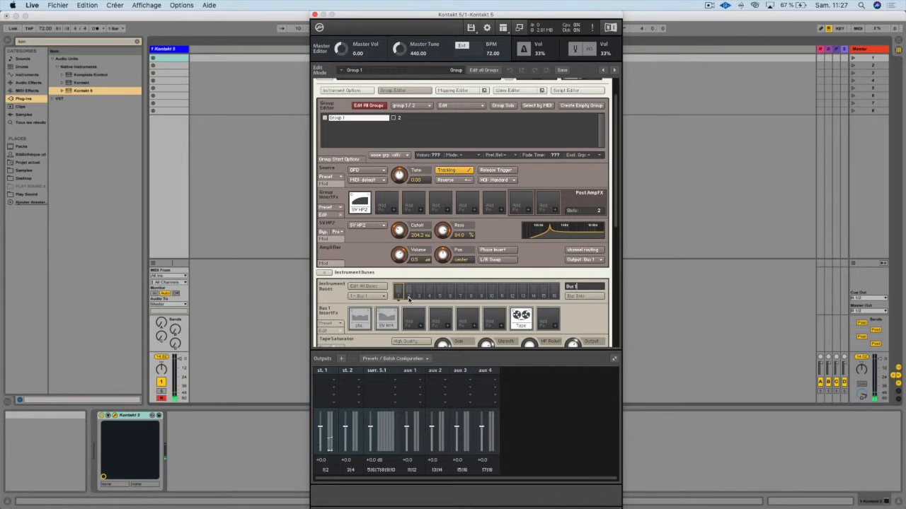
pyautogui.click(491, 292)
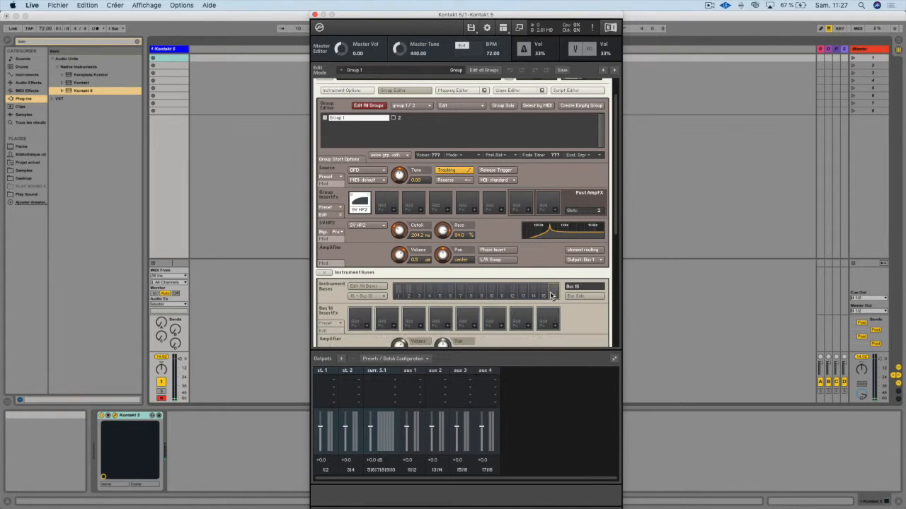
pyautogui.click(422, 293)
pyautogui.click(409, 293)
pyautogui.click(399, 292)
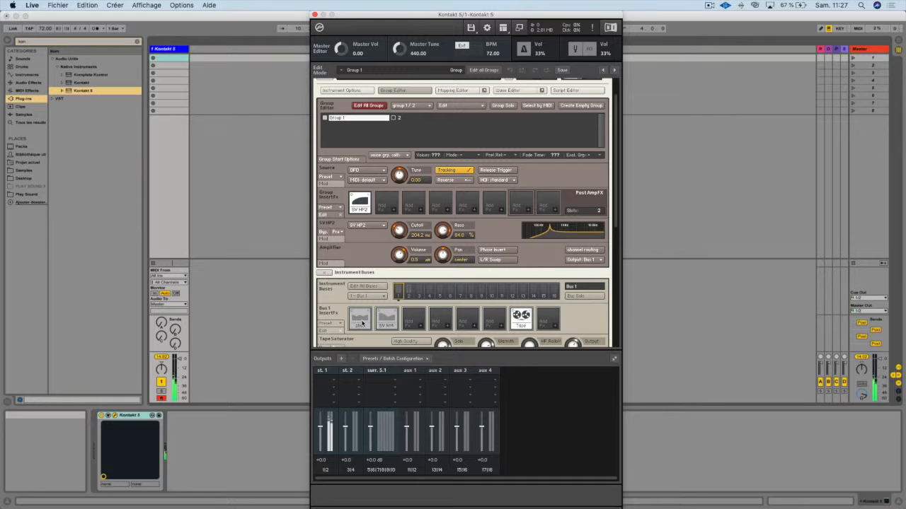
# Switch to the phaser in Bus 1's inserts and set its cutoff to about 44.2% and resonance to 0%
pyautogui.scroll(-3, 362, 321)
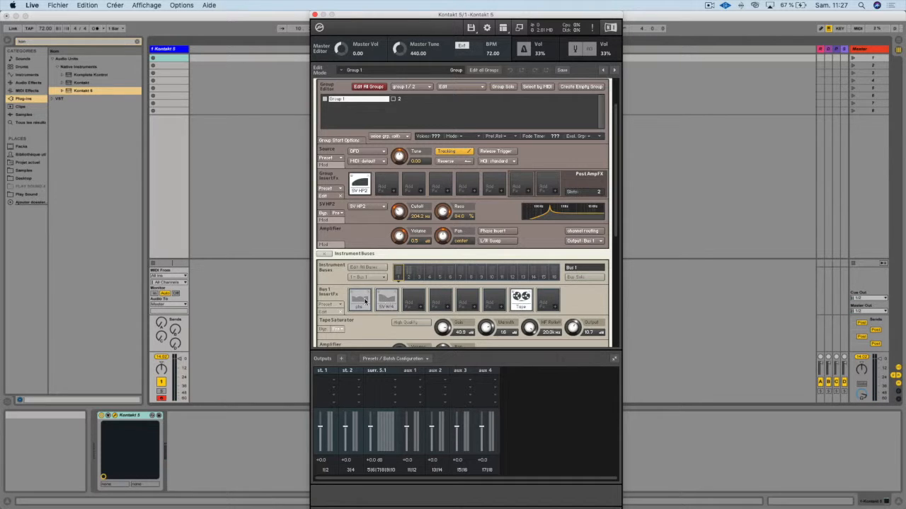
pyautogui.click(367, 301)
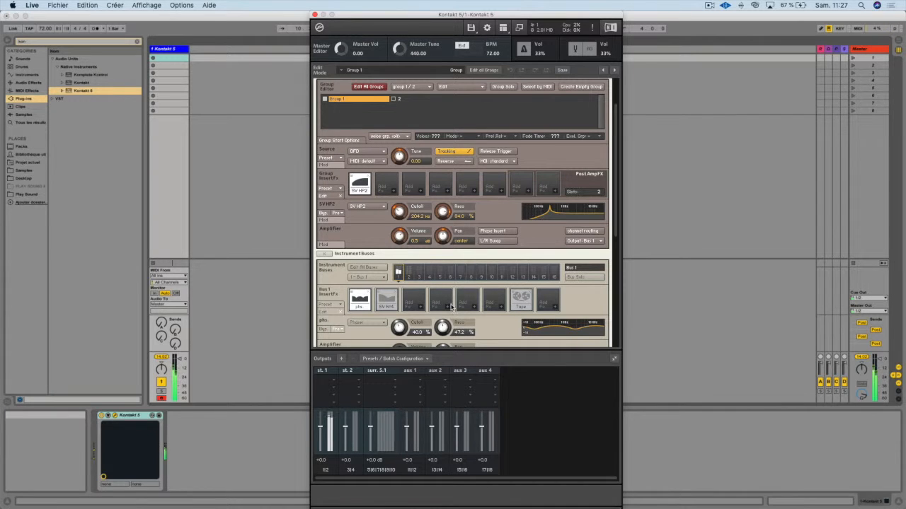
pyautogui.moveTo(402, 330)
pyautogui.mouseDown()
pyautogui.moveTo(402, 321)
pyautogui.moveTo(398, 337)
pyautogui.mouseUp()
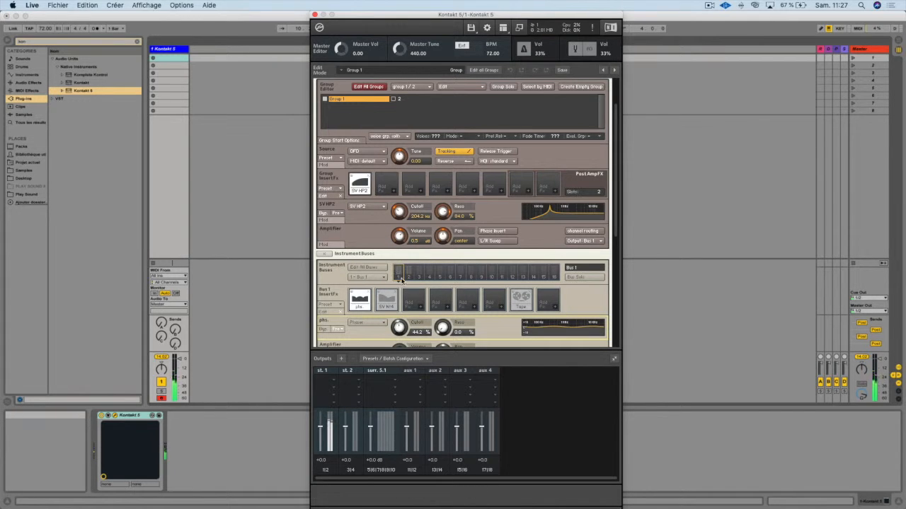
# Adjust the cutoff of the SV Nt4 notch filter in Bus 1's inserts
pyautogui.click(388, 297)
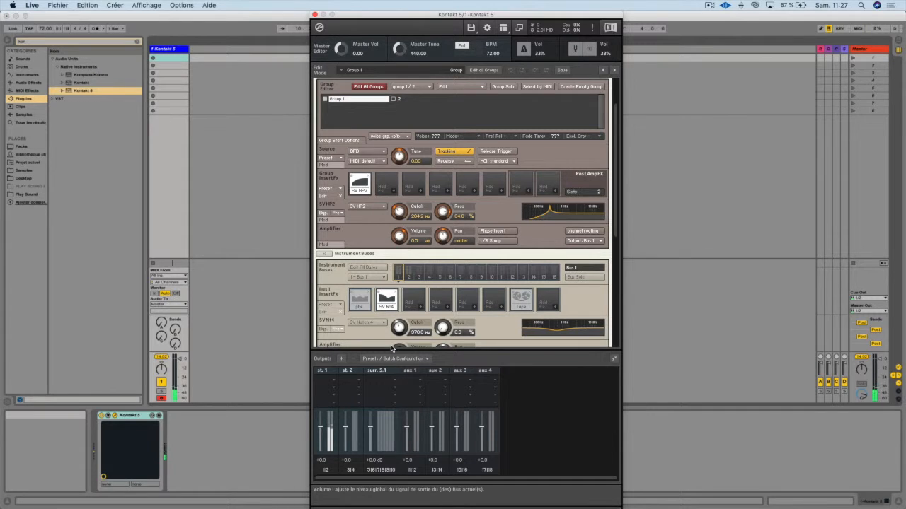
pyautogui.moveTo(399, 329); pyautogui.dragTo(400, 325)
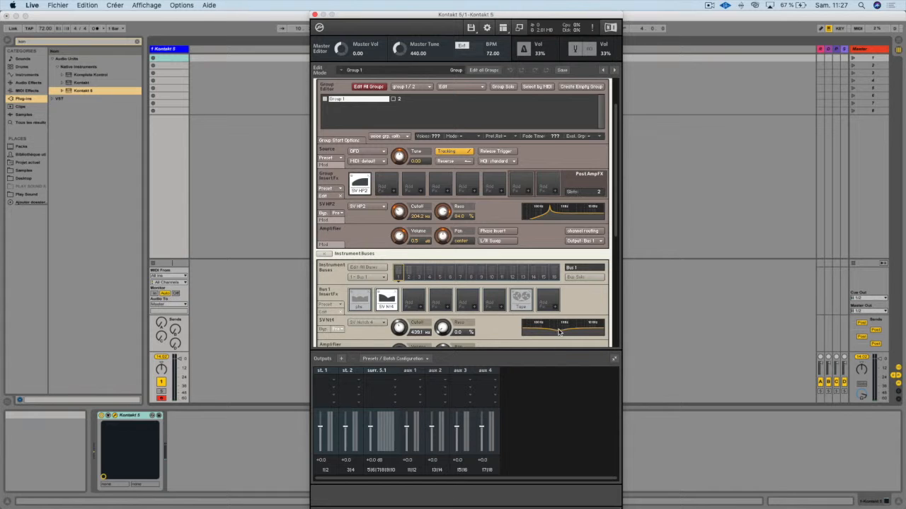
pyautogui.moveTo(401, 329); pyautogui.dragTo(459, 314)
# Switch to the Tape Saturator in Bus 1's inserts and set its warmth to 2.3 dB and HF rolloff to 19.7k Hz
pyautogui.click(522, 302)
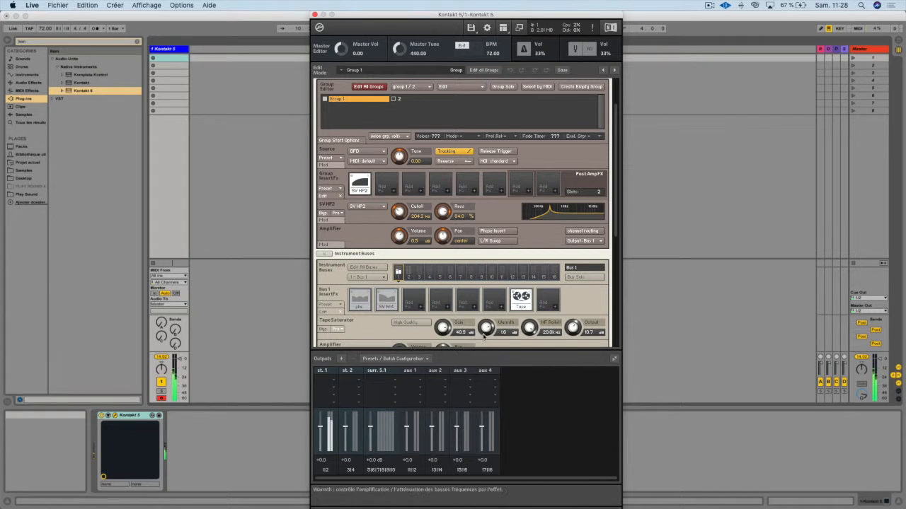
pyautogui.moveTo(487, 329); pyautogui.dragTo(490, 323)
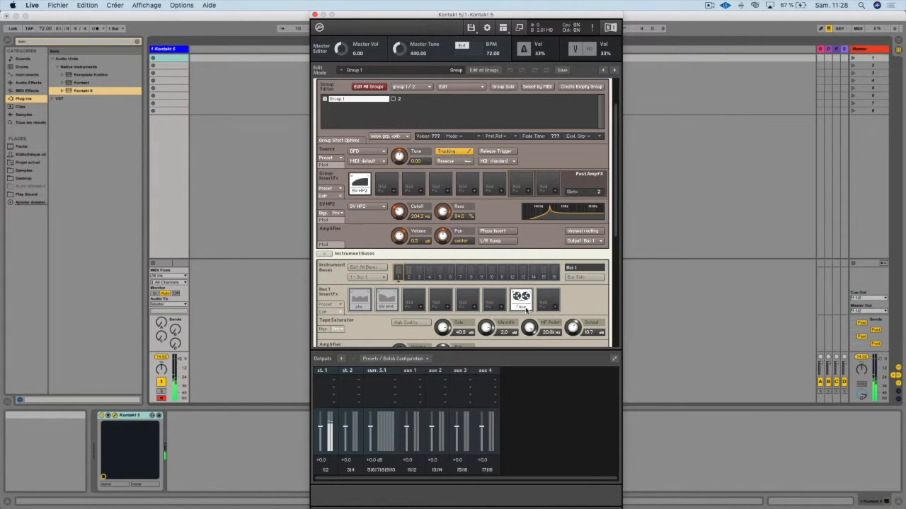
pyautogui.moveTo(533, 330); pyautogui.dragTo(533, 332)
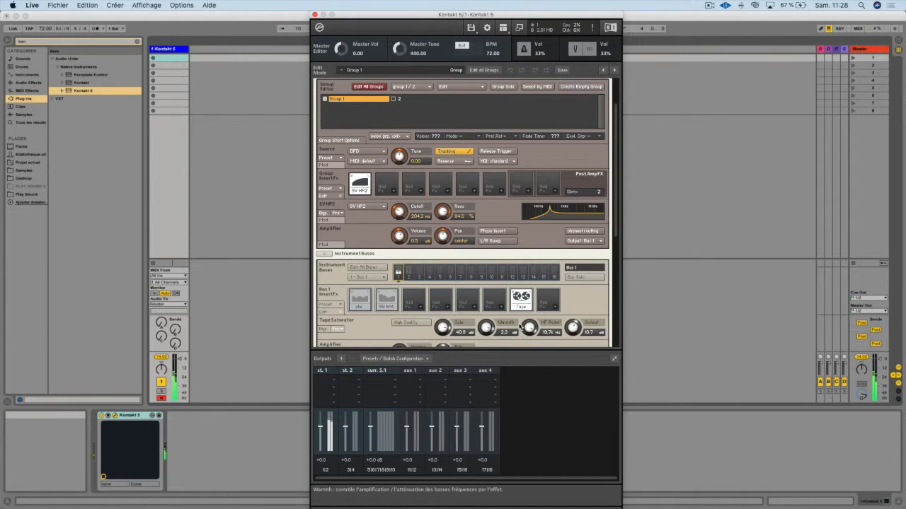
# Select the reverb in Bus 2's inserts, adjust its pre-delay, and set colour to 72.4, stereo to 97.9 and damping to 64.2
pyautogui.scroll(-3, 510, 318)
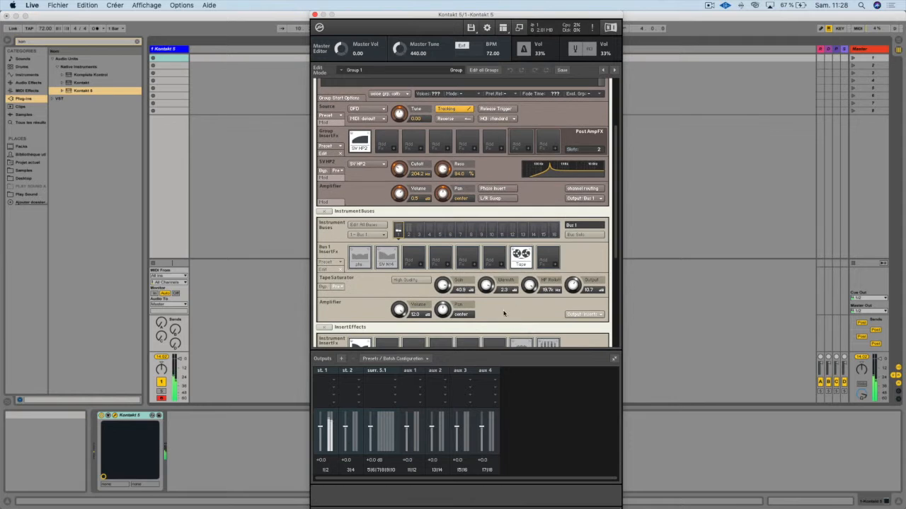
pyautogui.click(408, 230)
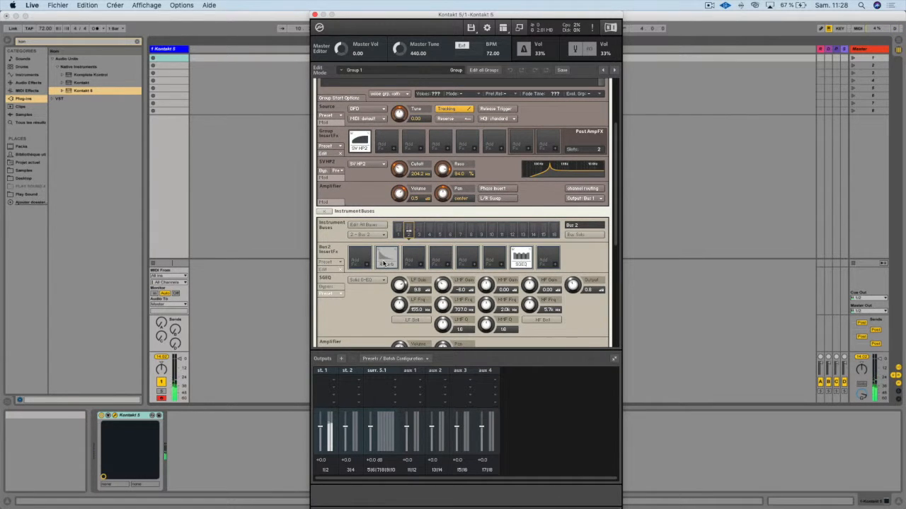
pyautogui.click(388, 264)
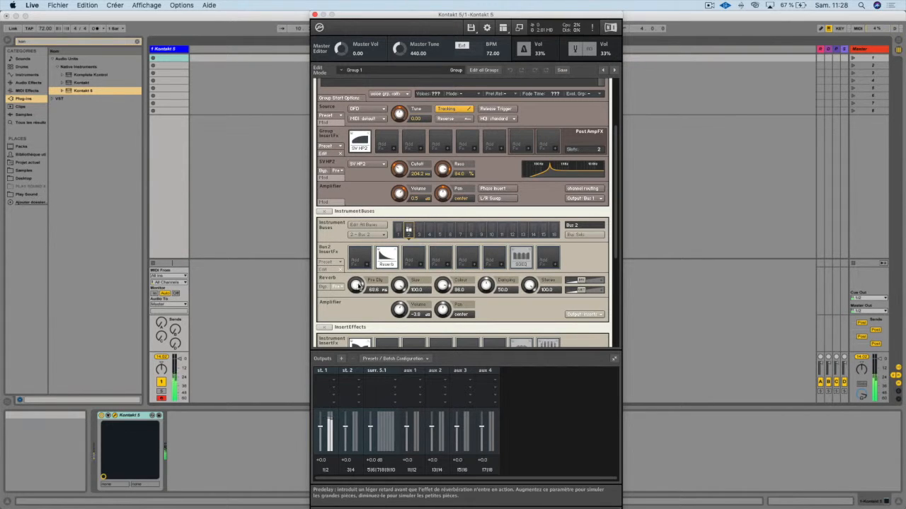
pyautogui.scroll(-5, 357, 287)
pyautogui.scroll(3, 443, 285)
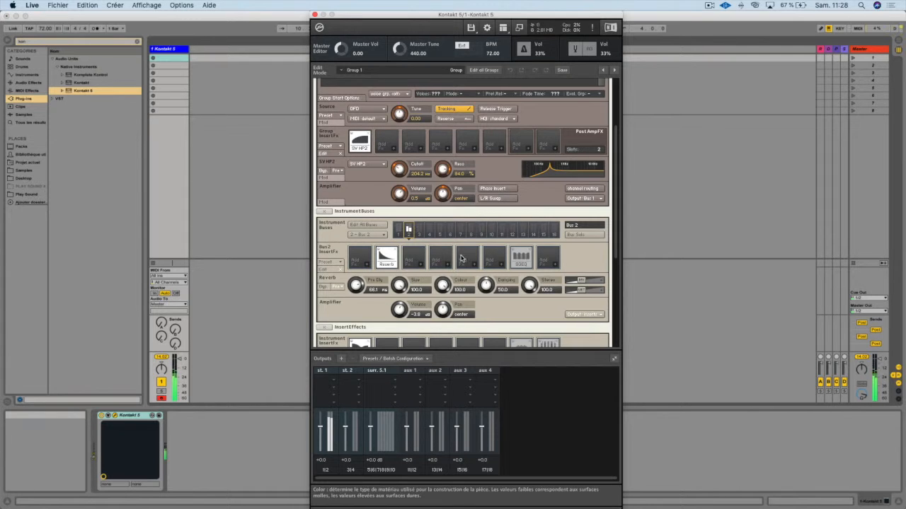
pyautogui.scroll(-6, 444, 286)
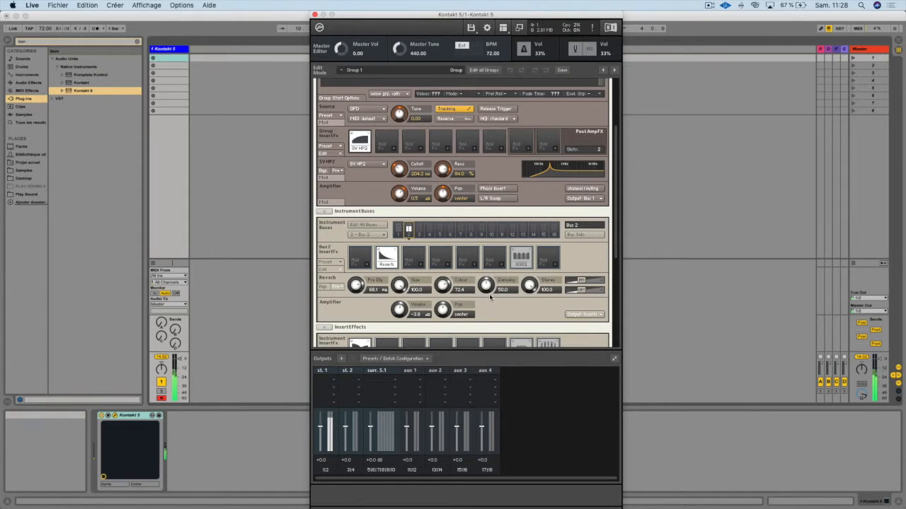
pyautogui.scroll(-1, 531, 286)
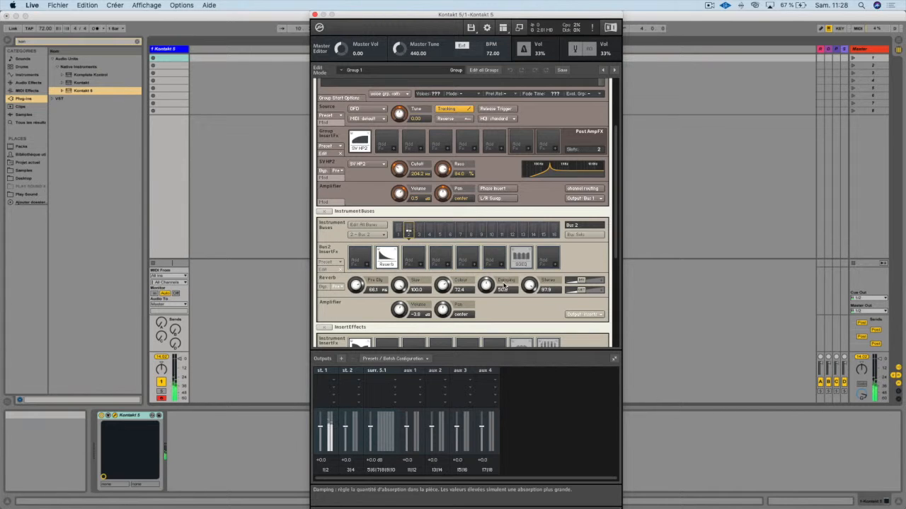
pyautogui.scroll(-1, 503, 285)
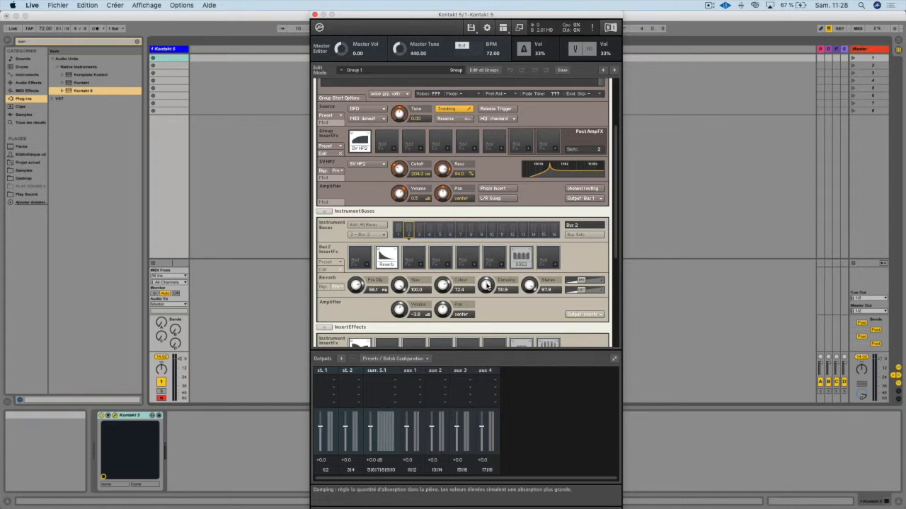
pyautogui.moveTo(485, 286); pyautogui.dragTo(488, 267)
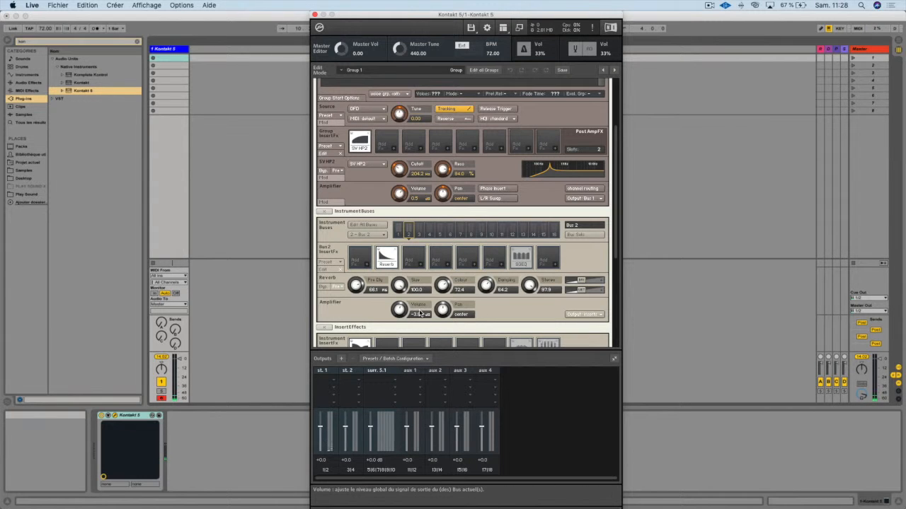
# Switch to Bus 2's Solid G-EQ, set its output to 2.1 dB, and set the bus amplifier to -5.3 dB volume and 4 R pan
pyautogui.click(521, 257)
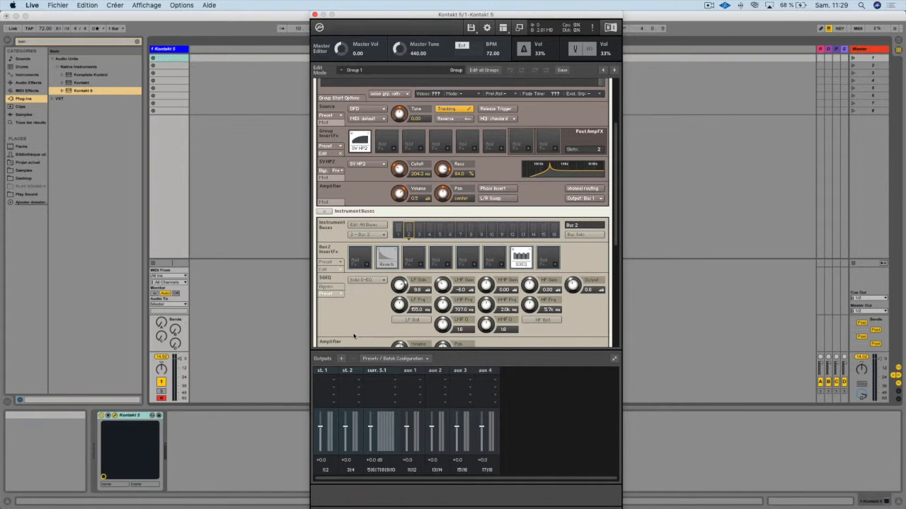
pyautogui.scroll(-2, 394, 340)
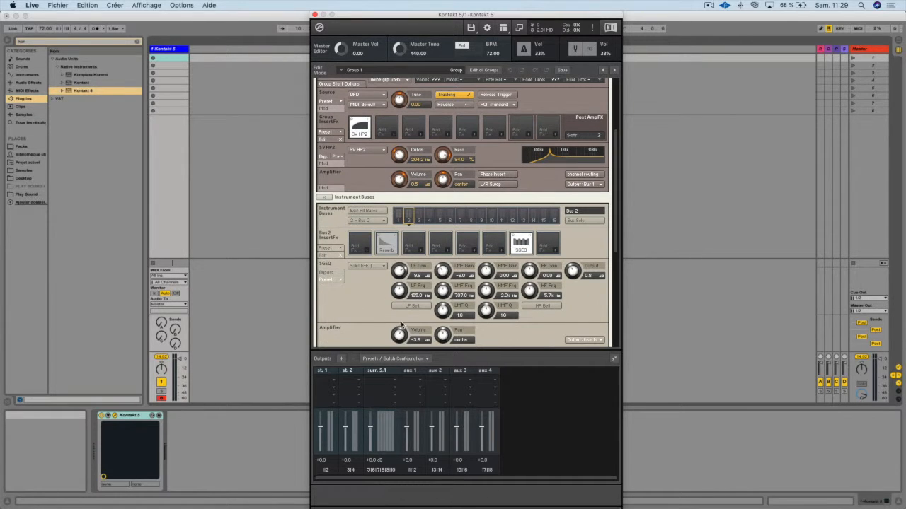
pyautogui.moveTo(400, 335); pyautogui.dragTo(450, 340)
pyautogui.moveTo(579, 274); pyautogui.dragTo(582, 269)
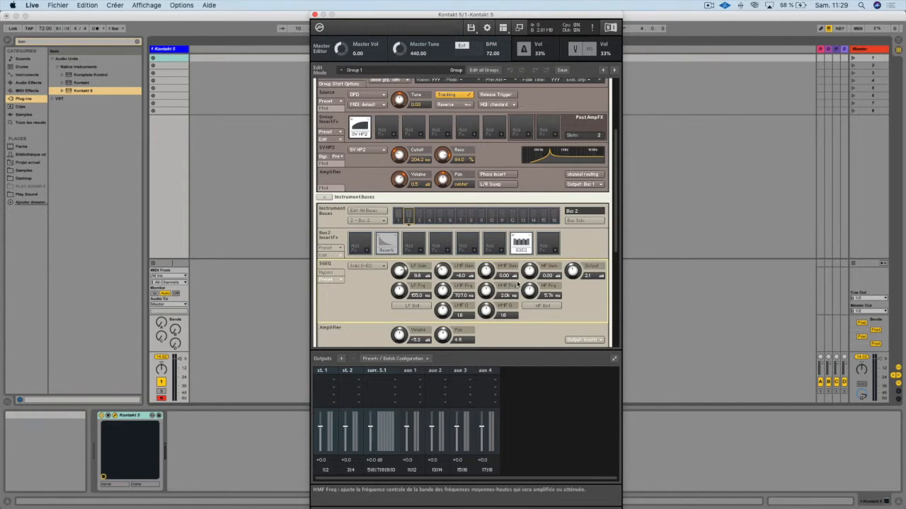
# Check the output routing choices of Bus 2's amplifier and return to Bus 1
pyautogui.scroll(-2, 473, 313)
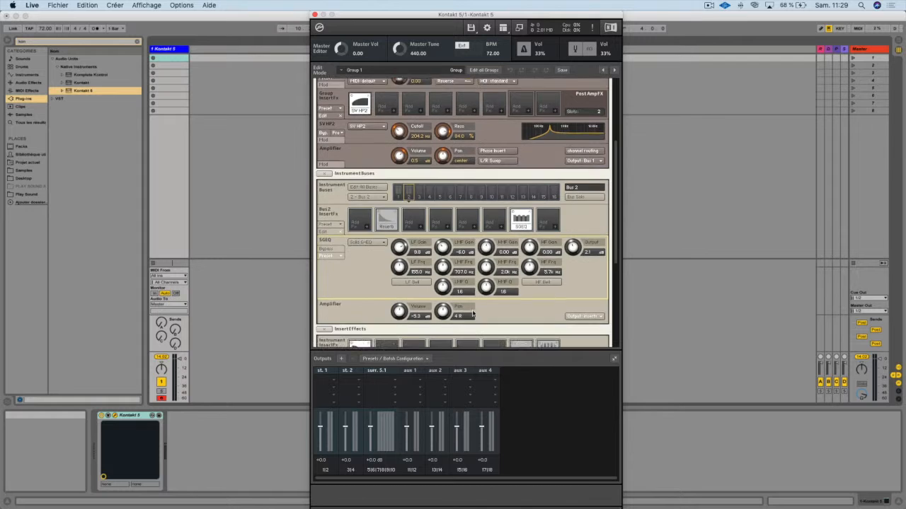
pyautogui.scroll(-2, 473, 314)
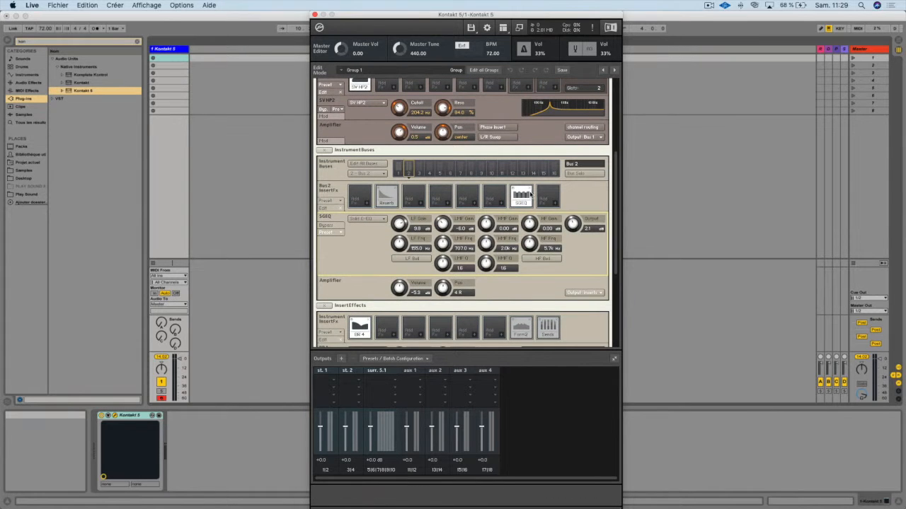
pyautogui.click(577, 293)
pyautogui.click(576, 297)
pyautogui.click(398, 169)
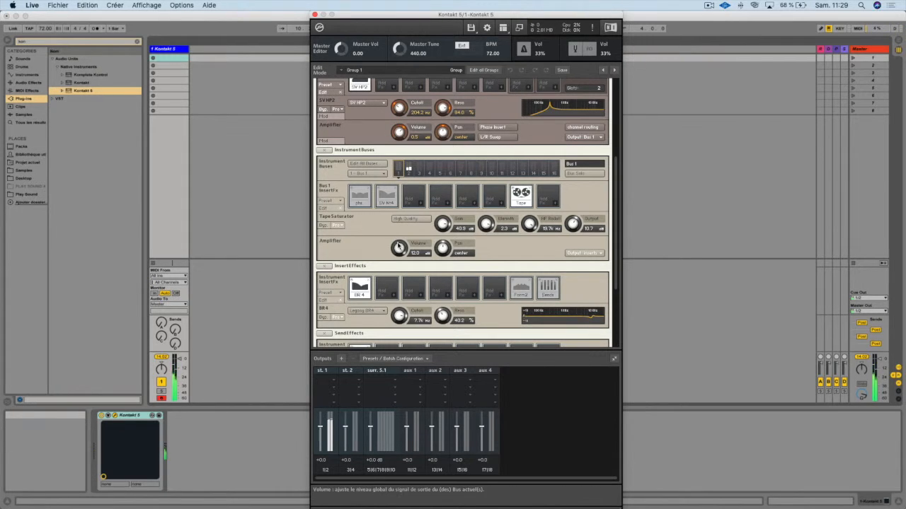
# Compare the insert effects and amplifier settings of Group 1 and group 2, and review Group 1's output routing choices
pyautogui.scroll(3, 387, 218)
pyautogui.scroll(8, 387, 218)
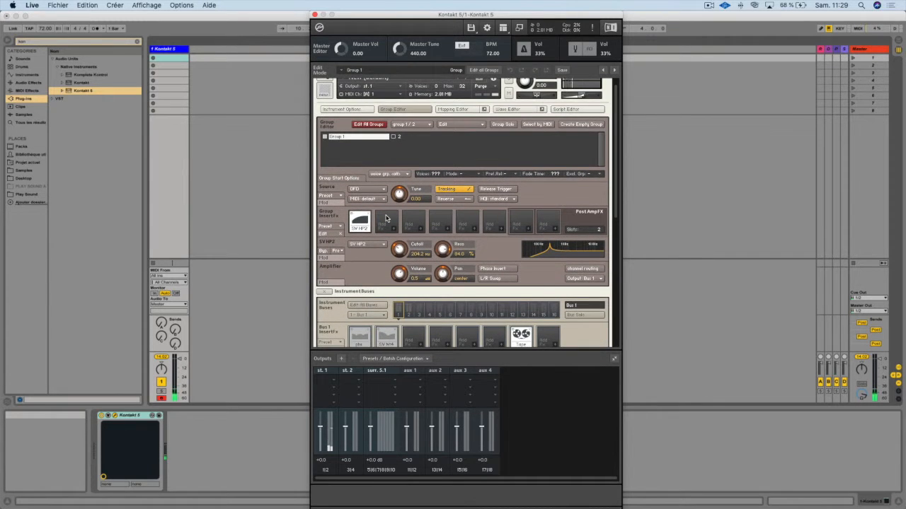
pyautogui.scroll(2, 387, 218)
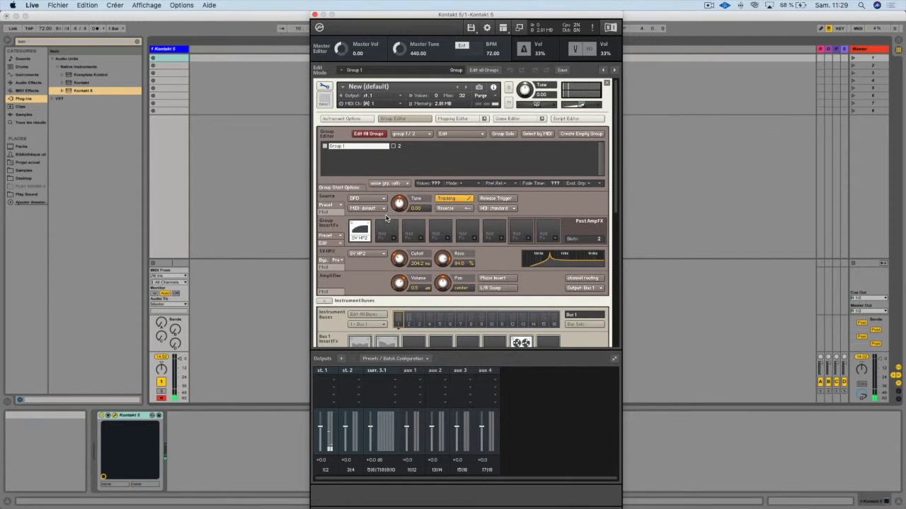
pyautogui.click(399, 147)
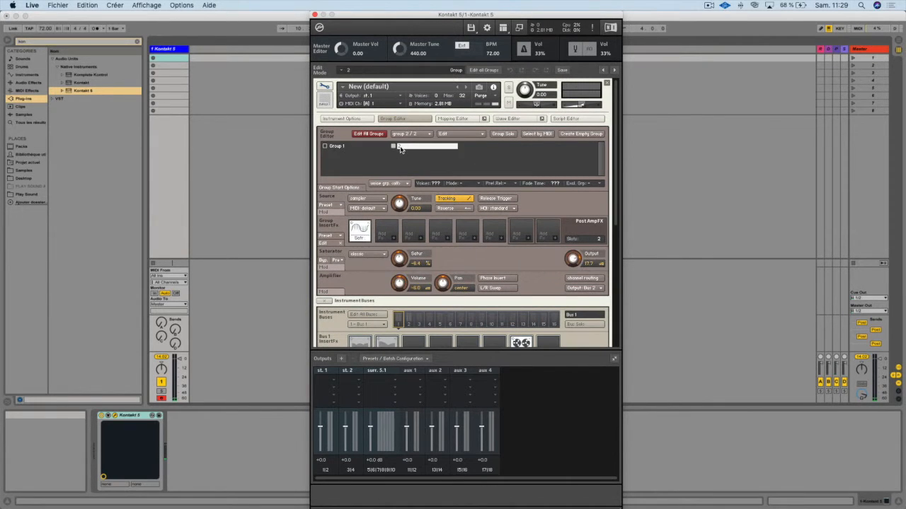
pyautogui.click(346, 147)
pyautogui.click(414, 146)
pyautogui.click(345, 147)
pyautogui.scroll(-2, 363, 189)
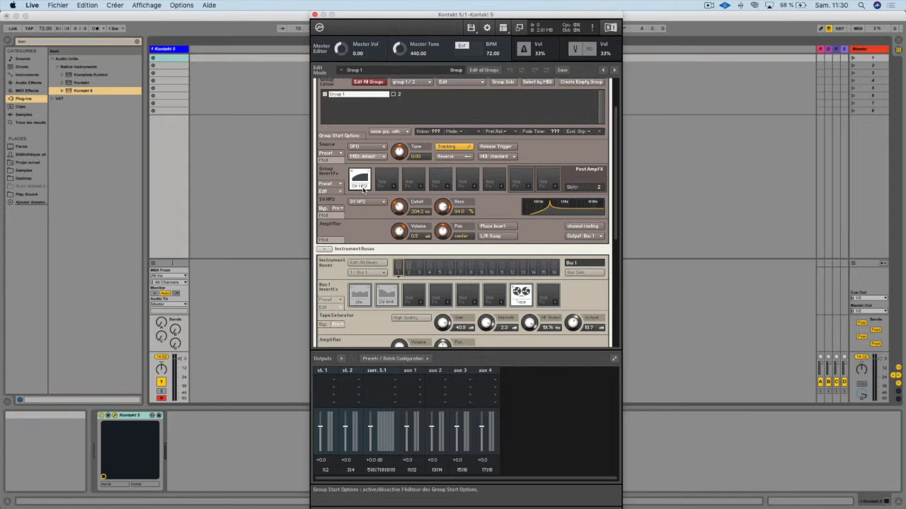
pyautogui.click(581, 240)
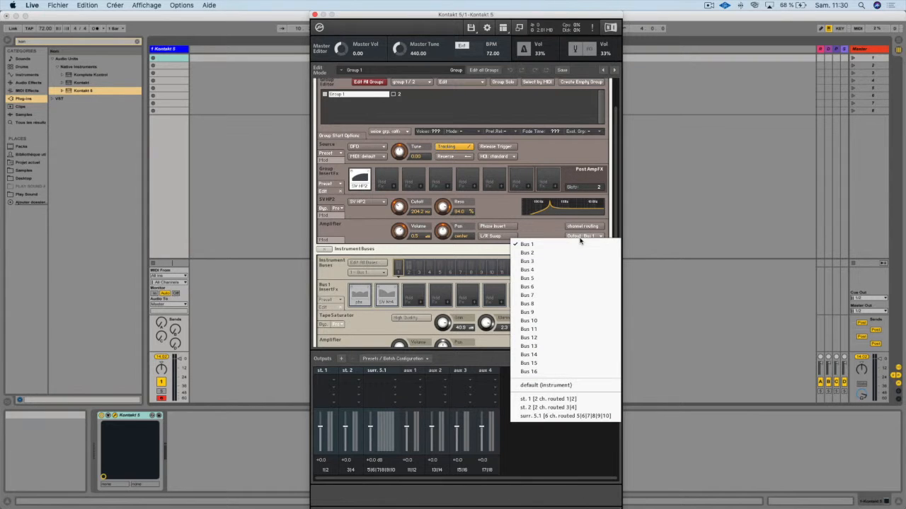
pyautogui.click(542, 233)
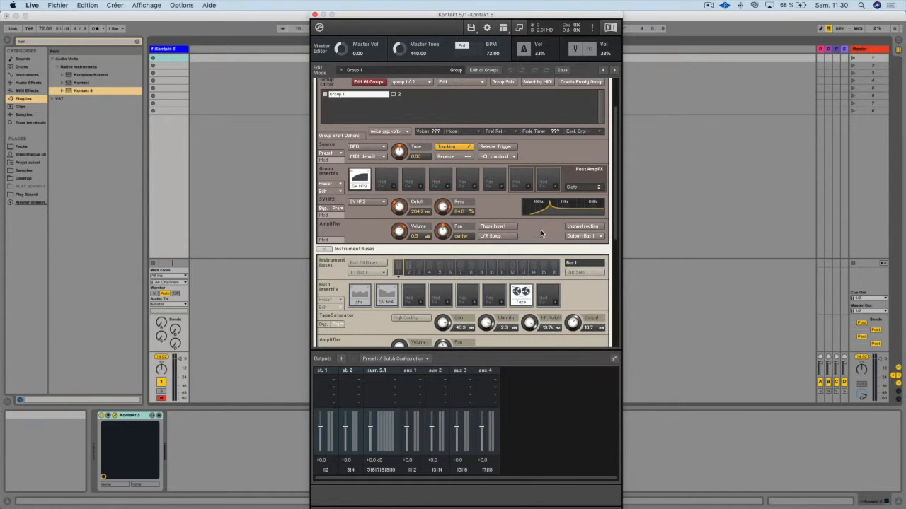
# Create an empty group, name it 3, and route its output to Bus 3
pyautogui.click(399, 96)
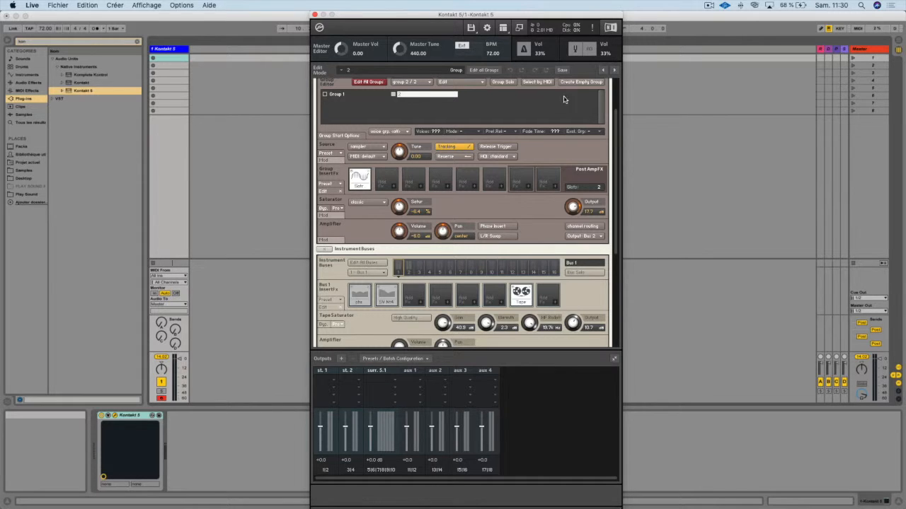
pyautogui.click(580, 82)
pyautogui.doubleClick(479, 96)
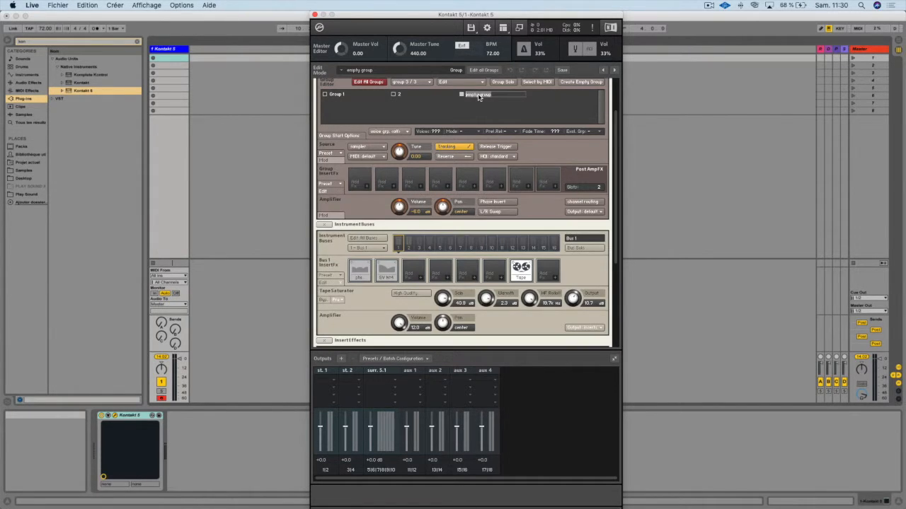
pyautogui.write('3')
pyautogui.click(580, 212)
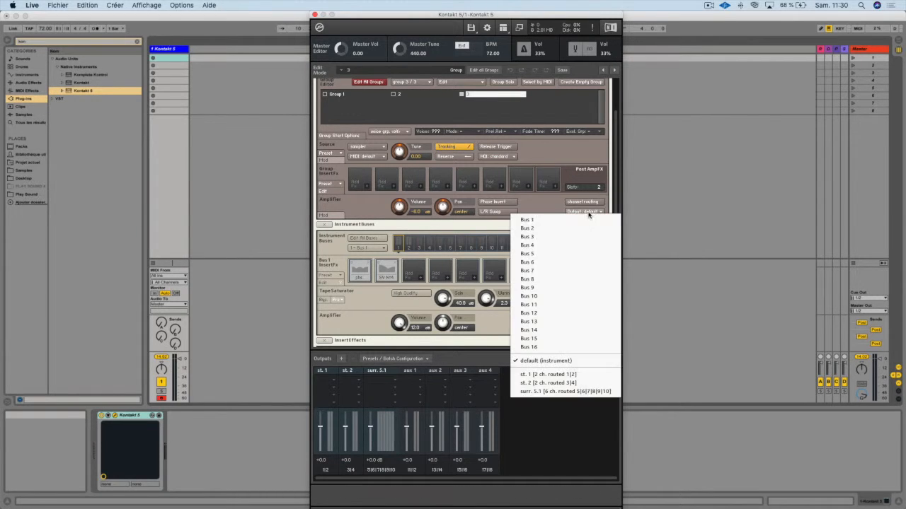
pyautogui.click(570, 237)
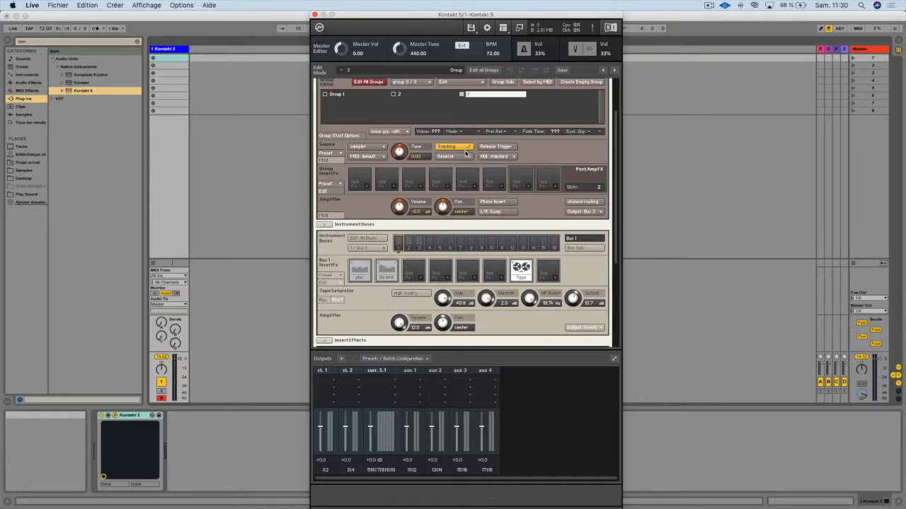
# Show the Mapping Editor and the file browser, and add choir vox - Play Sound 1.wav over the existing choir zones
pyautogui.scroll(3, 466, 154)
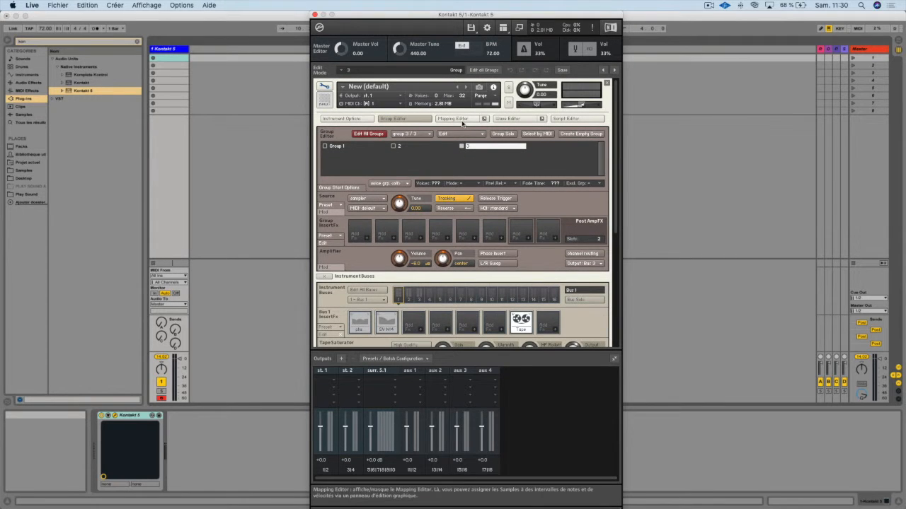
pyautogui.click(462, 120)
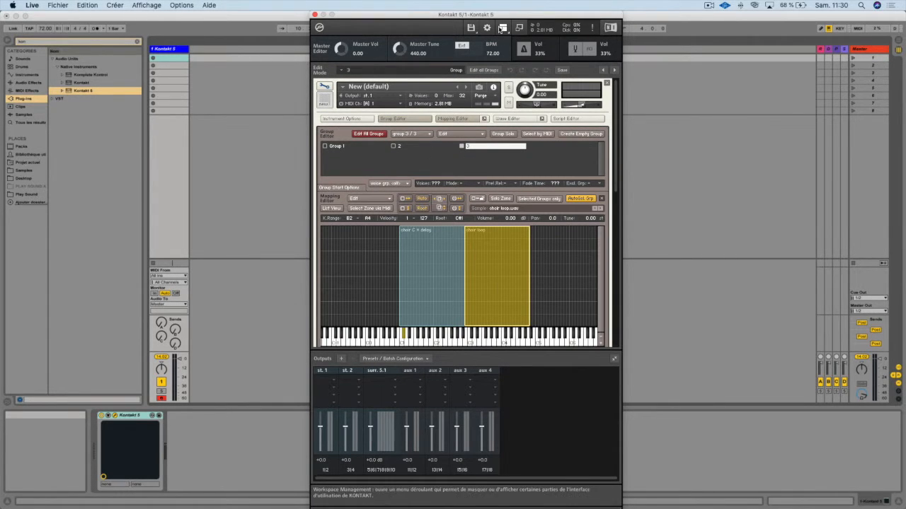
pyautogui.click(501, 27)
pyautogui.click(506, 37)
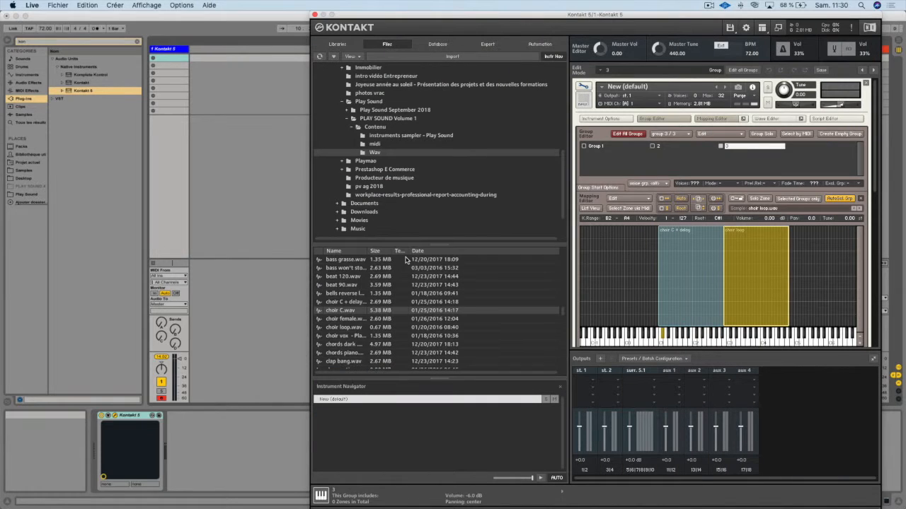
pyautogui.moveTo(342, 339); pyautogui.dragTo(788, 272)
# Move the selected sample zones to the existing group 3
pyautogui.rightClick(742, 274)
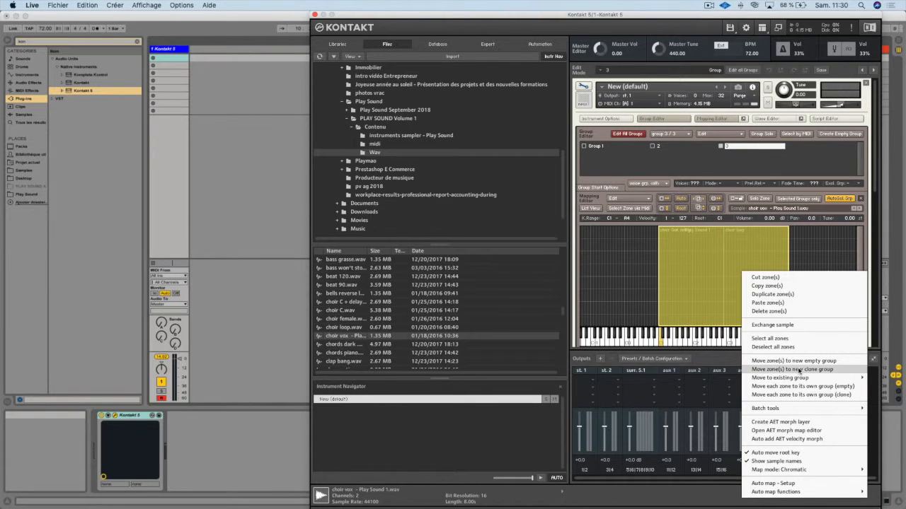
pyautogui.moveTo(798, 380)
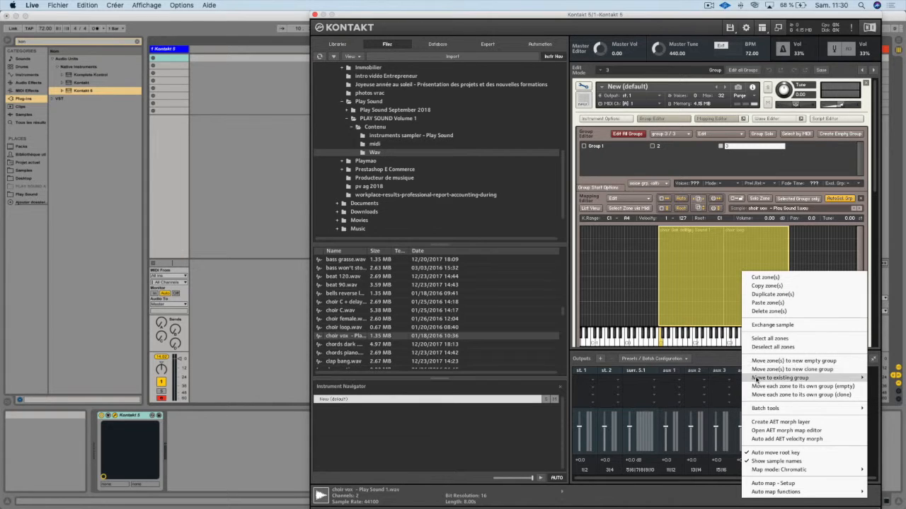
pyautogui.moveTo(747, 379)
pyautogui.click(706, 394)
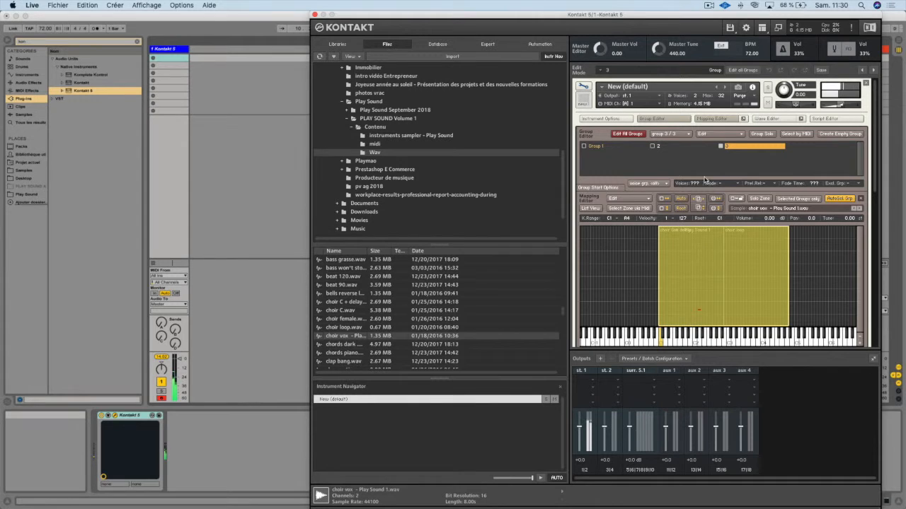
pyautogui.click(660, 136)
pyautogui.click(709, 180)
# Load the Vowel A filter into the first group insert slot of group 3
pyautogui.scroll(-3, 675, 158)
pyautogui.scroll(-4, 673, 158)
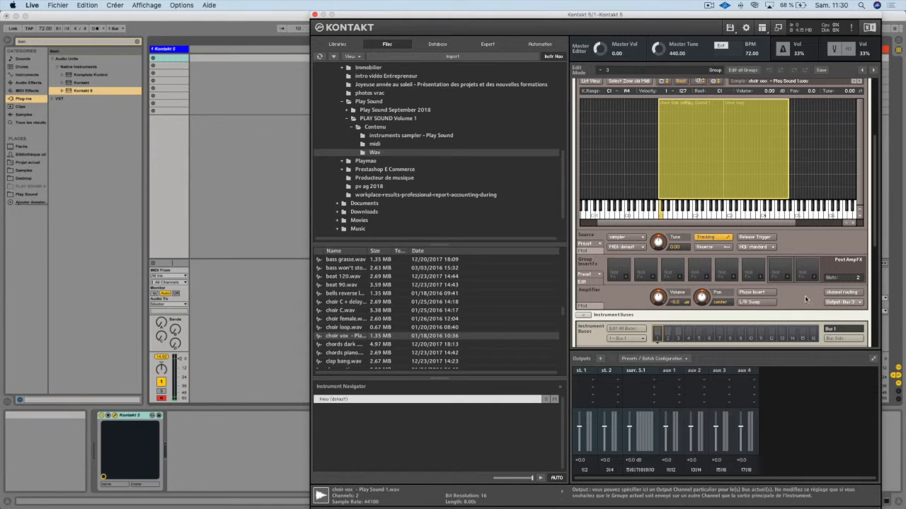
pyautogui.click(623, 276)
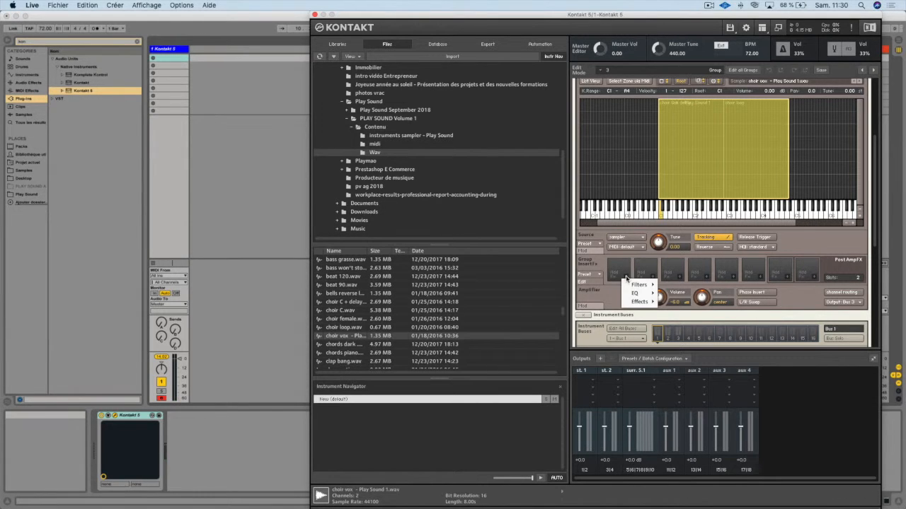
pyautogui.moveTo(636, 286)
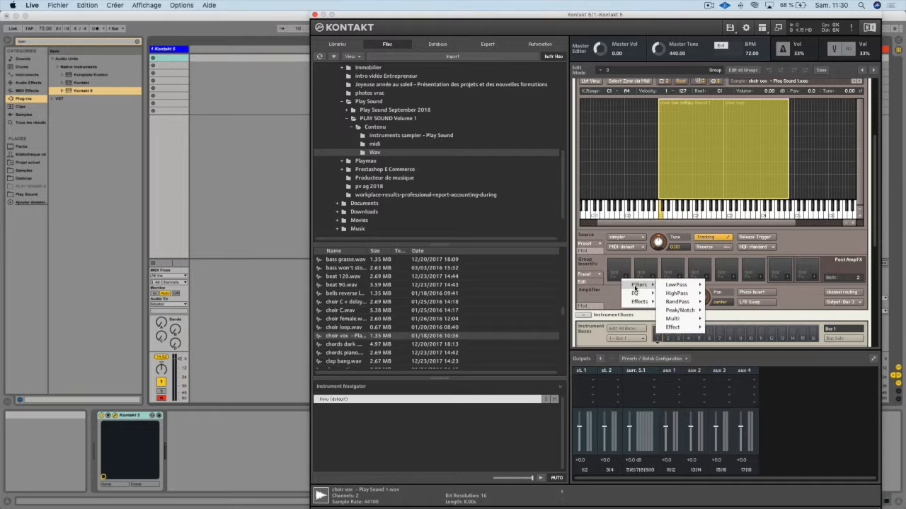
pyautogui.moveTo(677, 286)
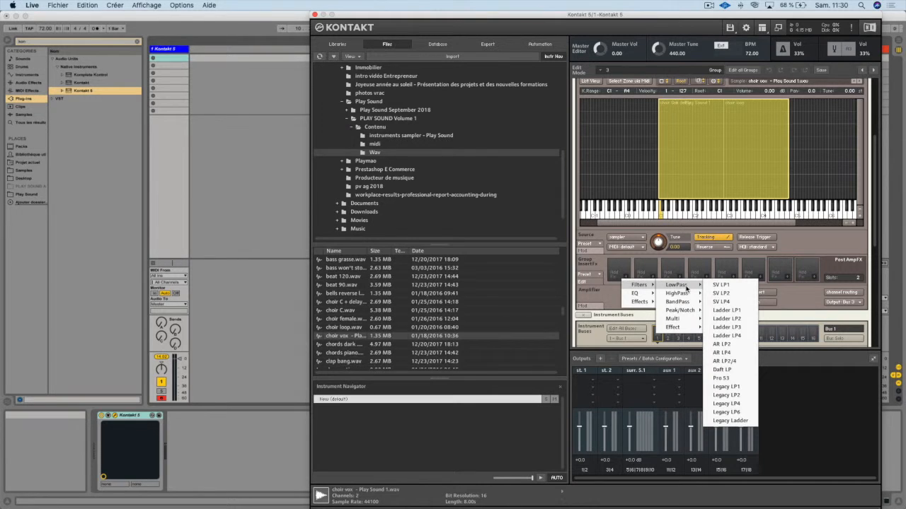
pyautogui.moveTo(685, 328)
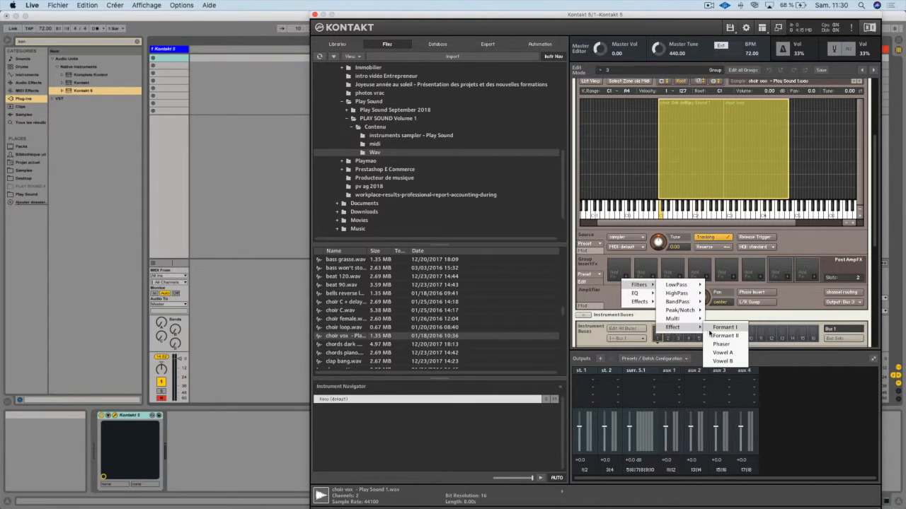
pyautogui.click(716, 353)
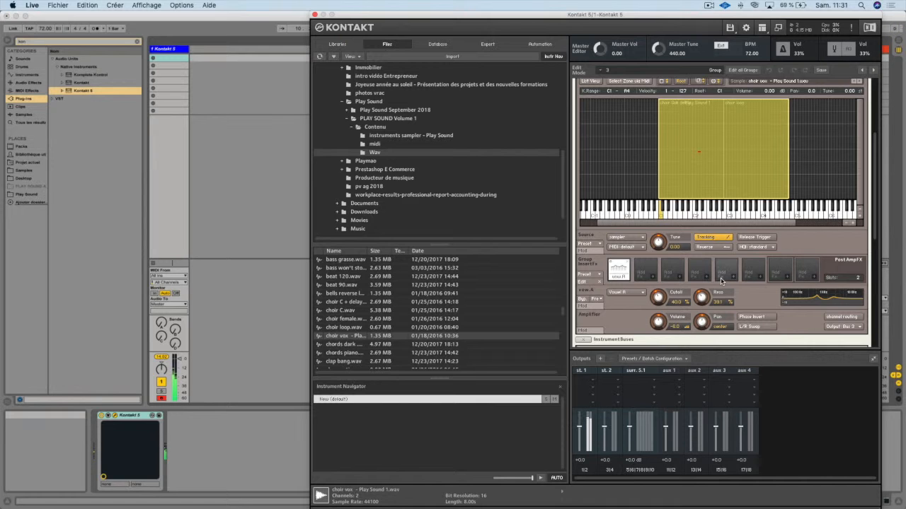
# Select Bus 3 in the instrument buses and load a 1-band EQ into its first insert slot
pyautogui.scroll(-3, 722, 281)
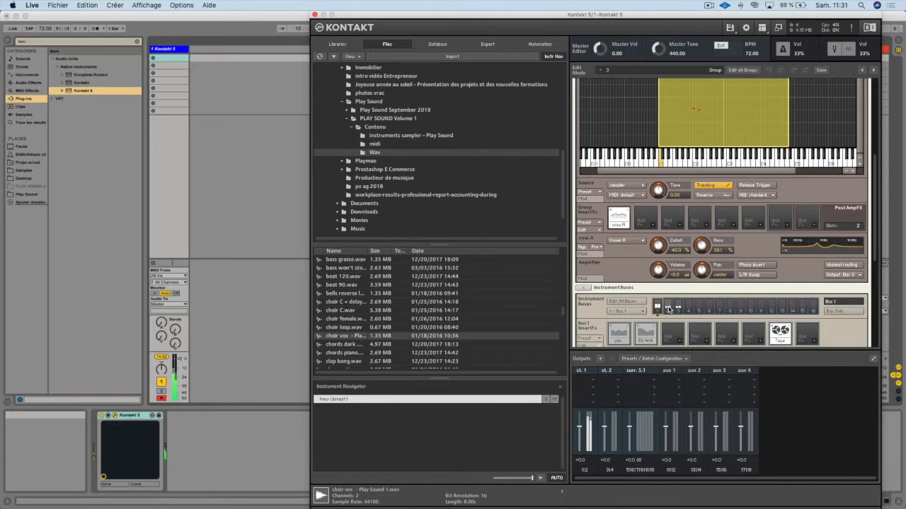
pyautogui.click(678, 307)
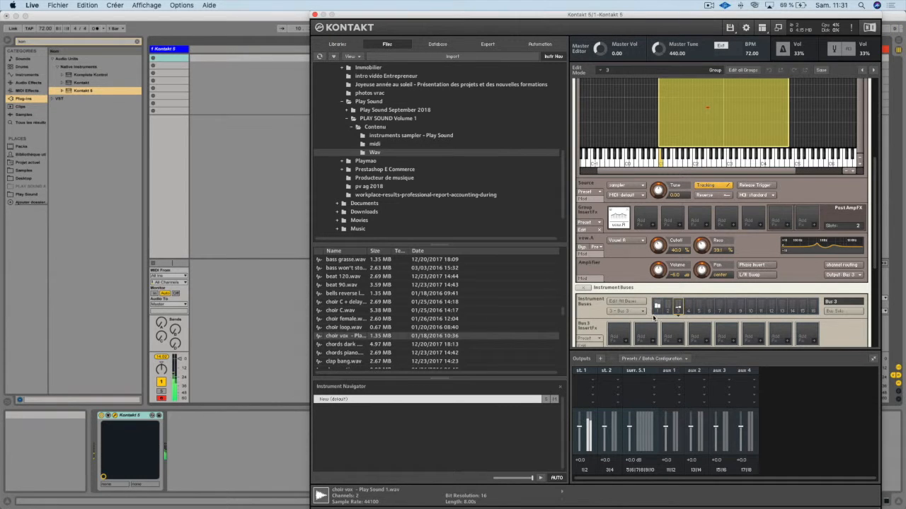
pyautogui.scroll(-3, 654, 318)
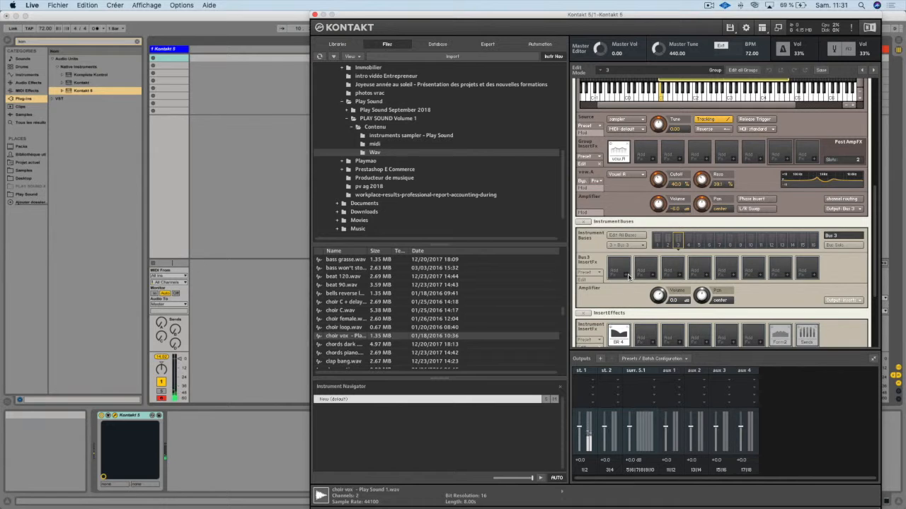
pyautogui.click(628, 276)
pyautogui.moveTo(640, 291)
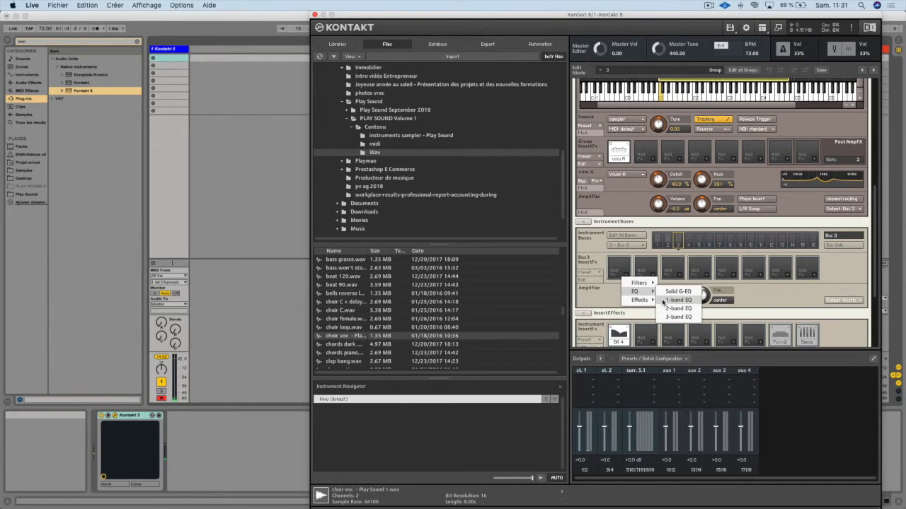
pyautogui.click(665, 301)
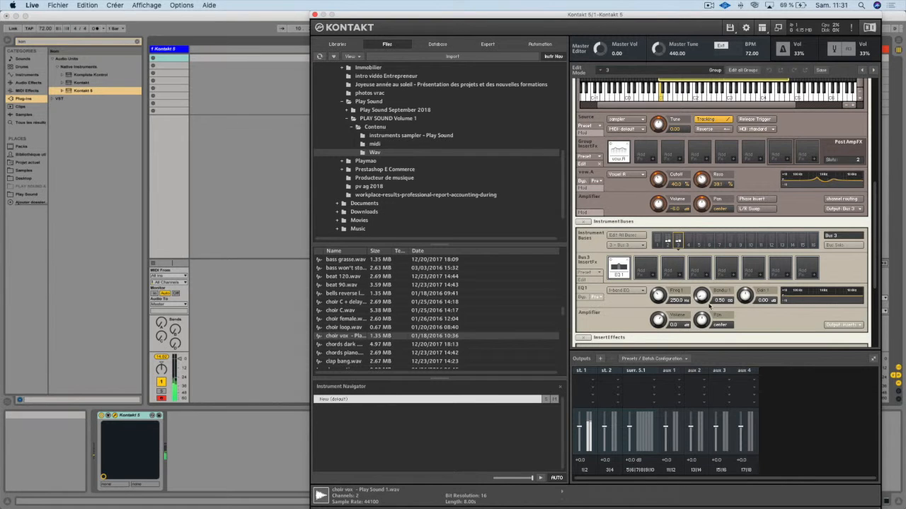
# Review the instrument insert effects and set the Delay amount in Send Levels to 12.0 dB
pyautogui.scroll(-3, 704, 301)
pyautogui.scroll(-2, 704, 301)
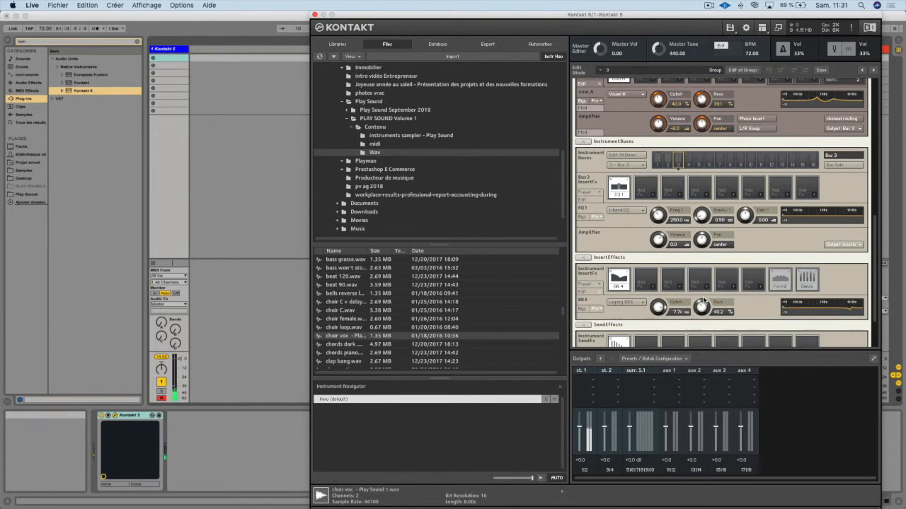
pyautogui.scroll(-1, 704, 296)
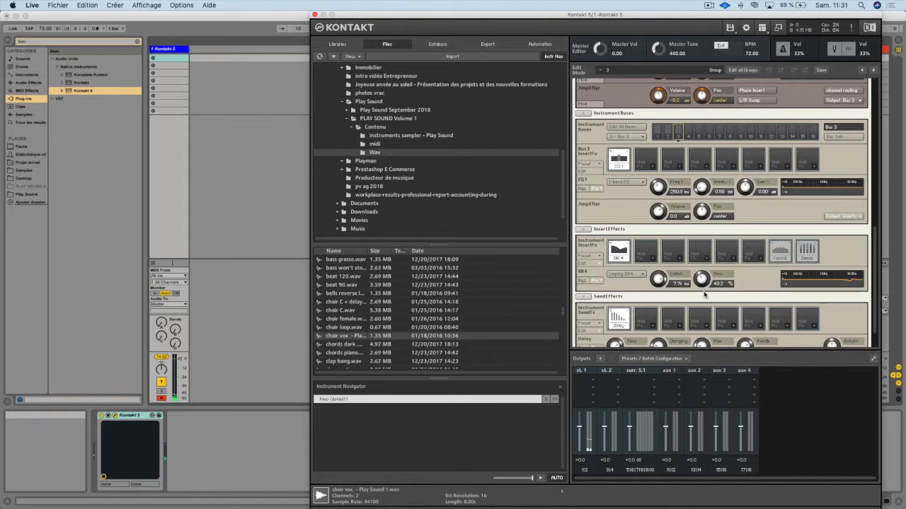
pyautogui.scroll(1, 705, 171)
pyautogui.scroll(-1, 705, 171)
pyautogui.scroll(-1, 606, 249)
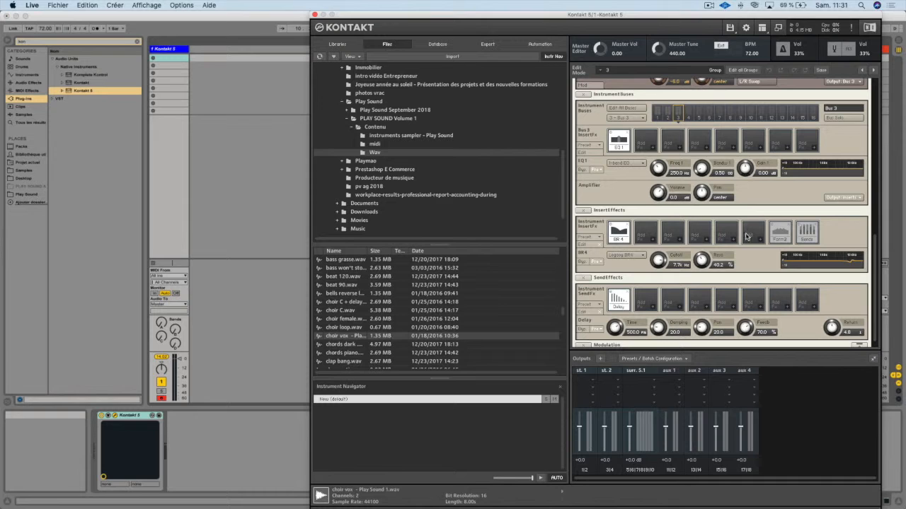
pyautogui.click(779, 231)
pyautogui.click(808, 234)
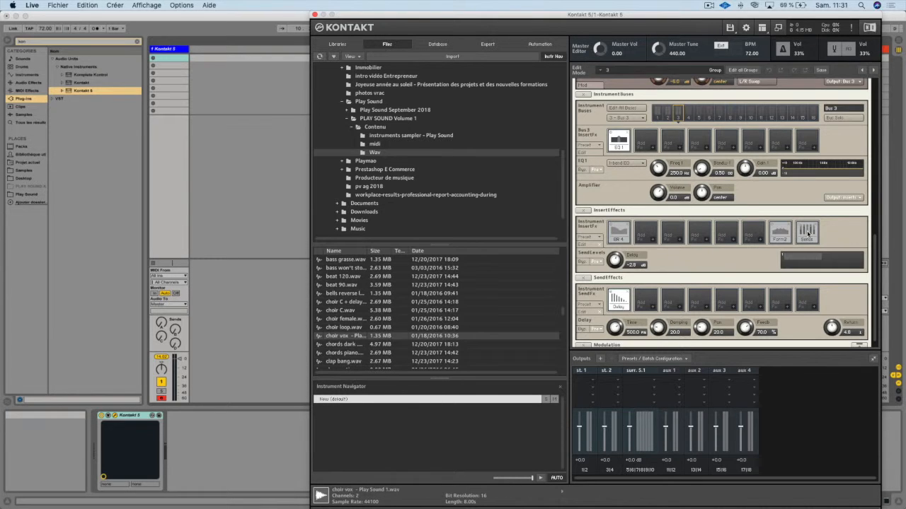
pyautogui.click(781, 234)
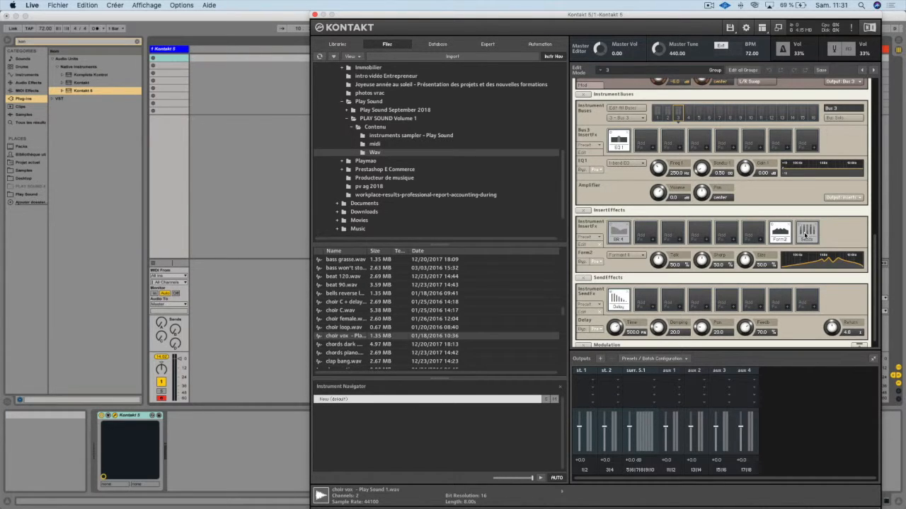
pyautogui.click(805, 234)
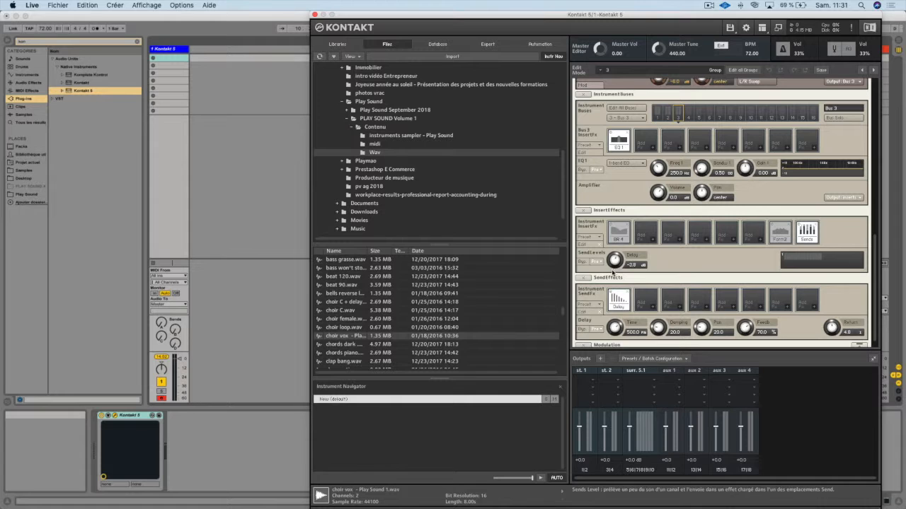
pyautogui.moveTo(615, 261); pyautogui.dragTo(637, 222)
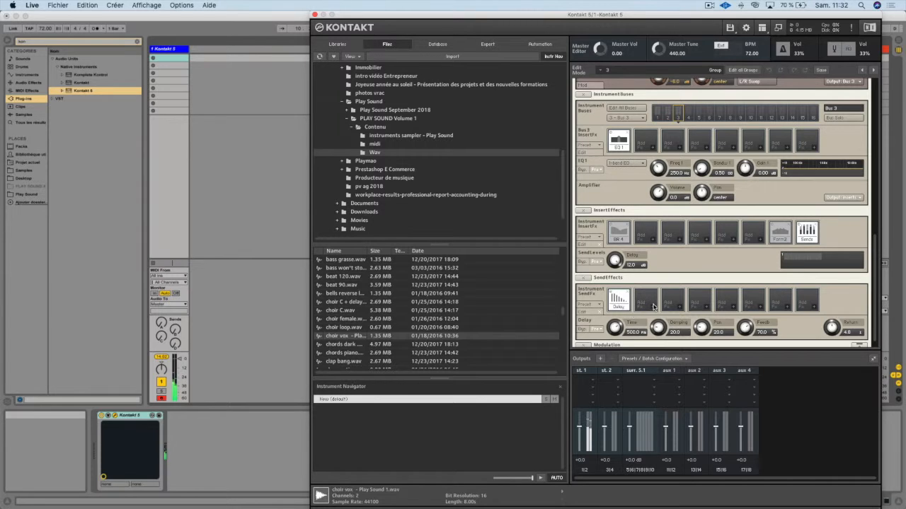
# Add a Chorus in the second send effect slot and set its send level to 7.7 dB
pyautogui.click(651, 308)
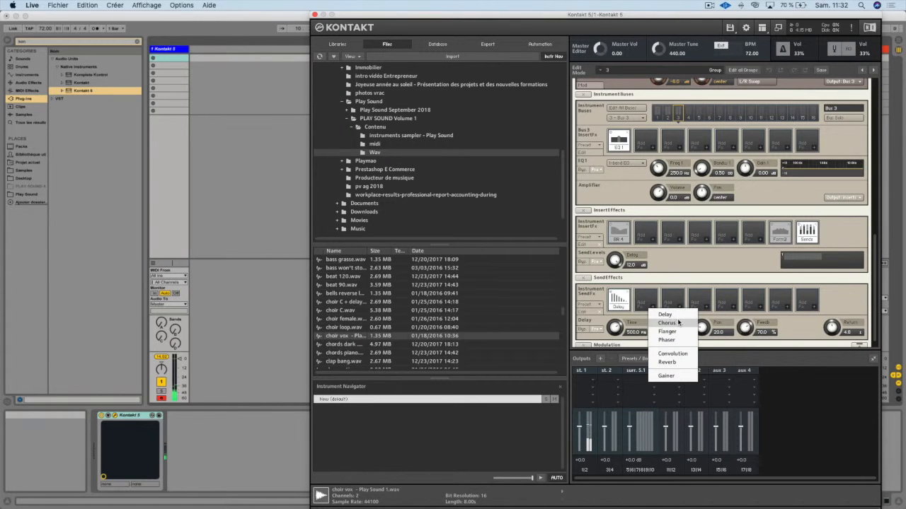
pyautogui.click(665, 323)
pyautogui.moveTo(661, 264); pyautogui.dragTo(664, 238)
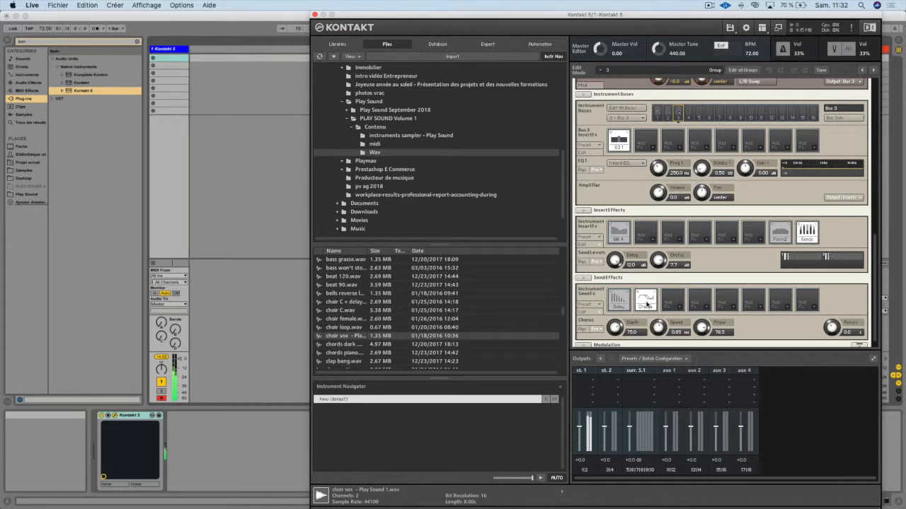
# Set the Chorus send effect's speed to 2.5 Hz and its depth to 82.3
pyautogui.moveTo(659, 334); pyautogui.dragTo(661, 327)
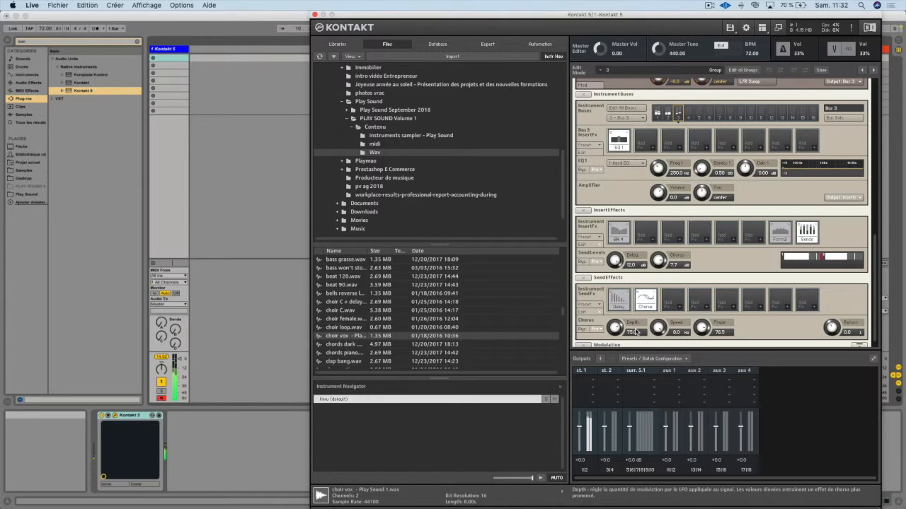
pyautogui.moveTo(657, 328); pyautogui.dragTo(614, 320)
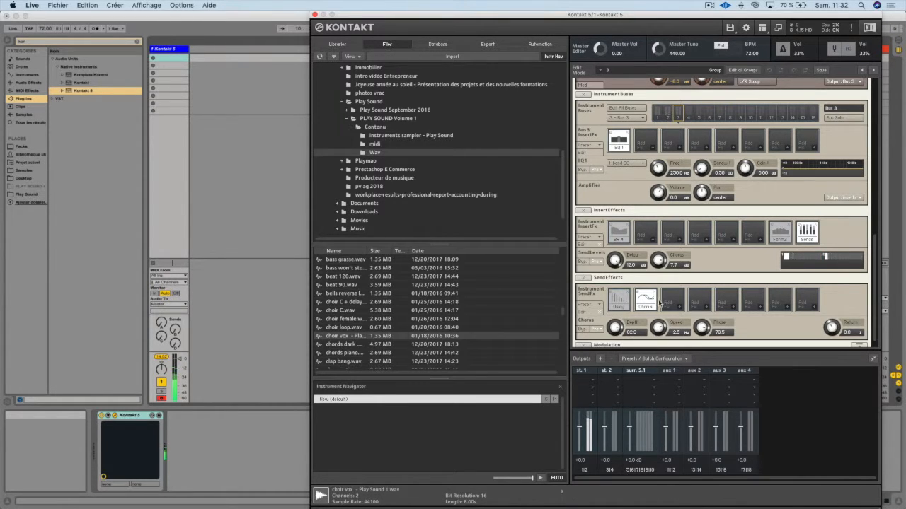
pyautogui.scroll(-1, 794, 311)
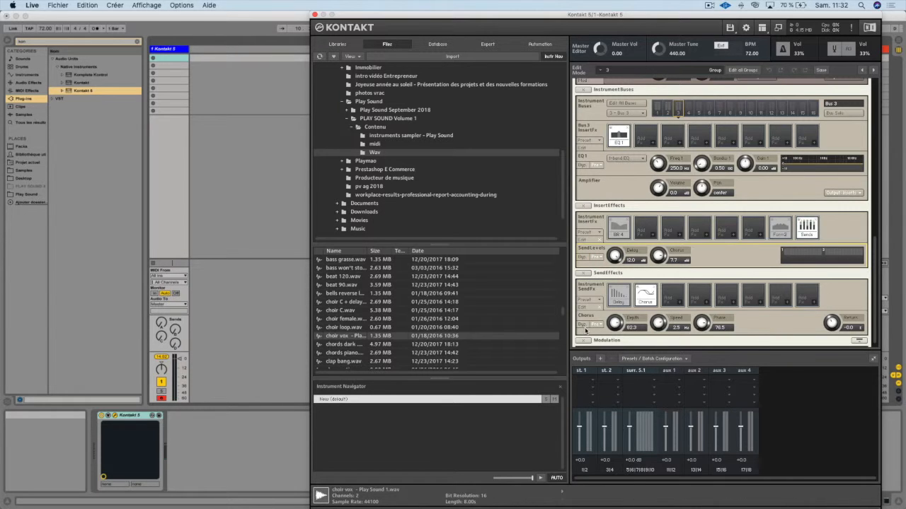
# Check the factory presets available for the instrument send effects
pyautogui.click(593, 302)
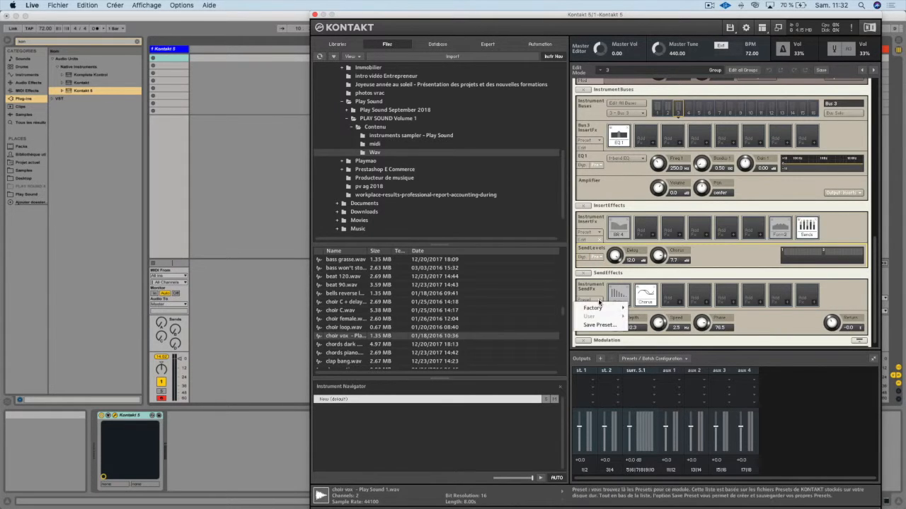
pyautogui.moveTo(598, 310)
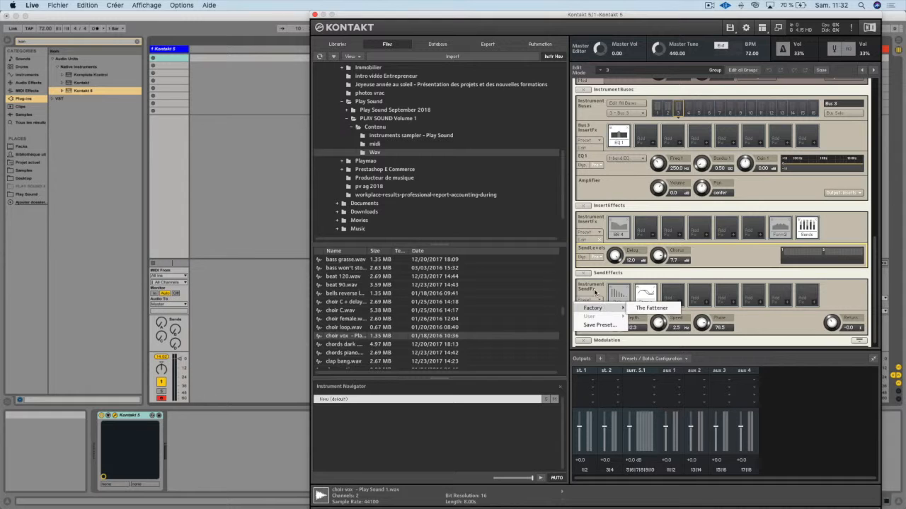
pyautogui.click(595, 291)
pyautogui.scroll(-1, 602, 295)
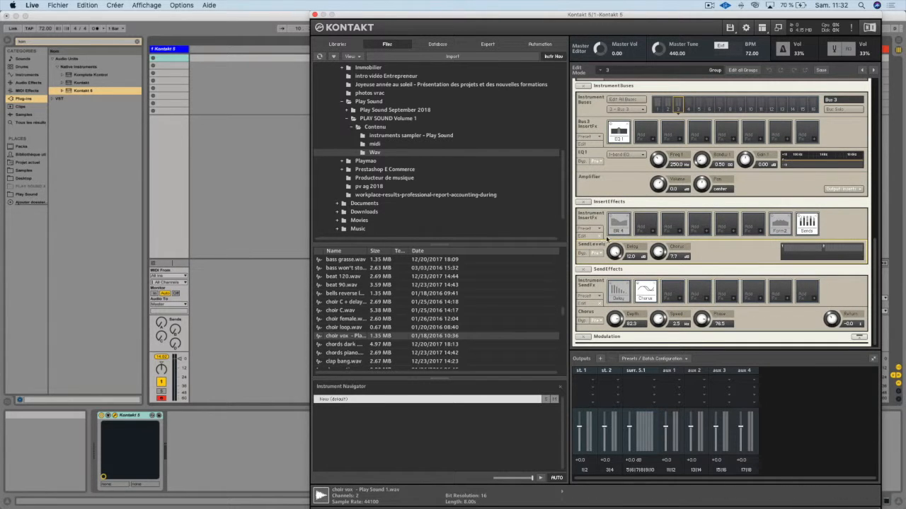
# Return to Send Levels in the instrument inserts and set the Chorus send to 10.4 dB
pyautogui.click(781, 225)
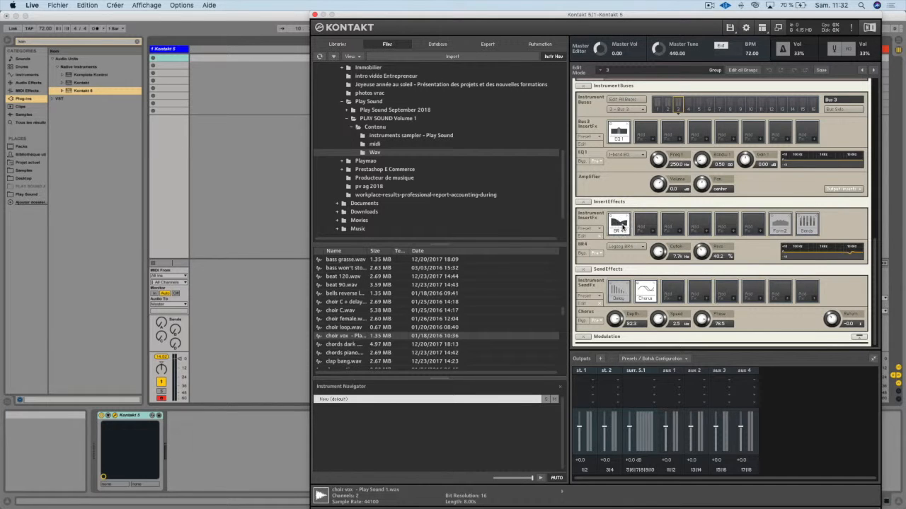
pyautogui.click(800, 225)
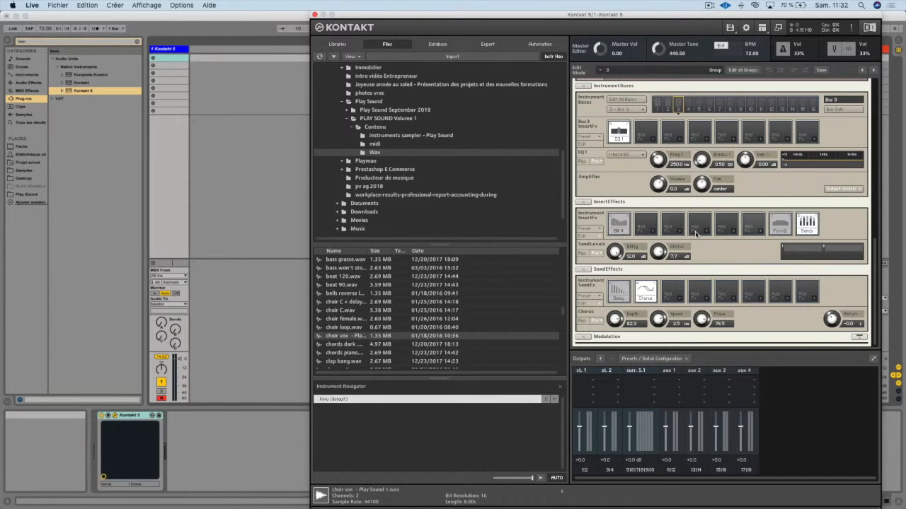
pyautogui.moveTo(655, 253); pyautogui.dragTo(659, 244)
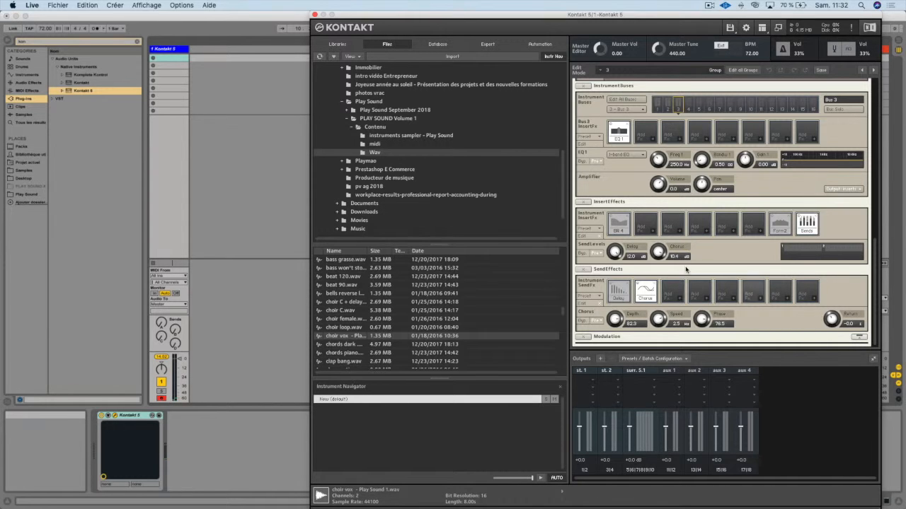
pyautogui.scroll(10, 708, 269)
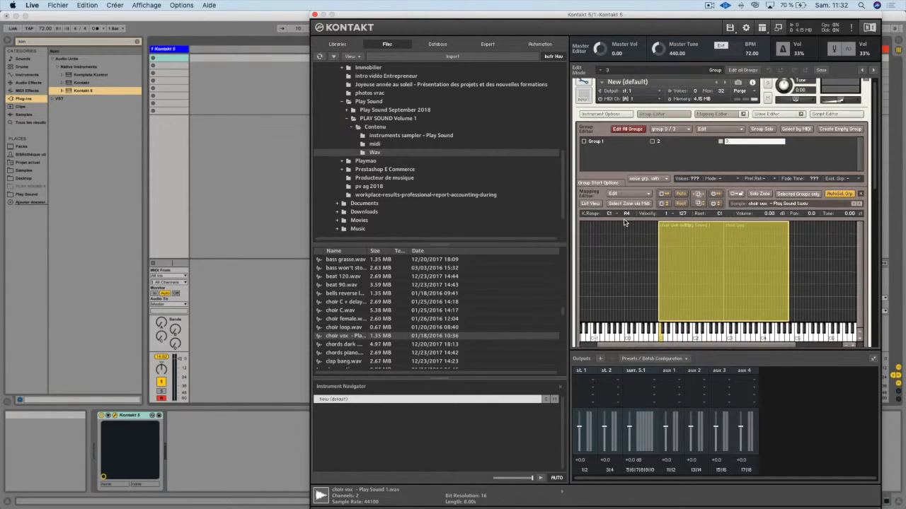
pyautogui.scroll(-10, 625, 221)
pyautogui.scroll(10, 624, 221)
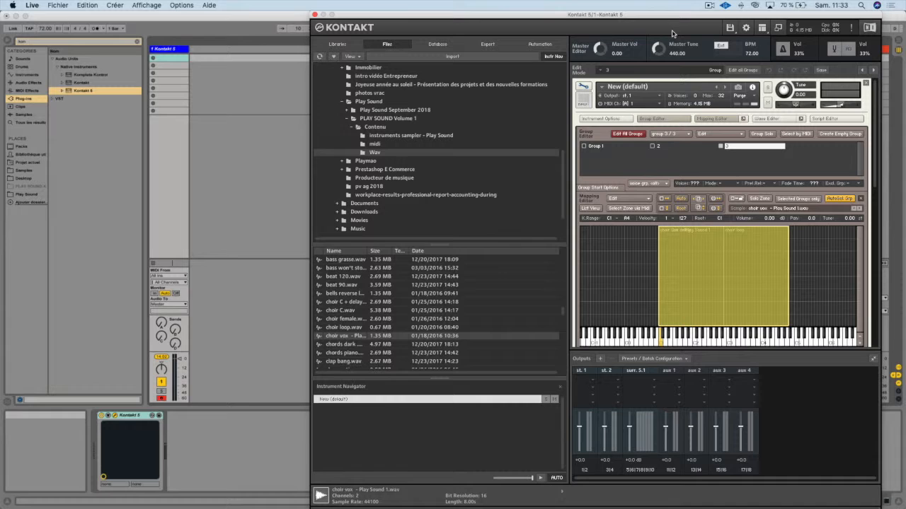
pyautogui.click(578, 455)
pyautogui.click(599, 455)
pyautogui.click(630, 455)
pyautogui.click(671, 452)
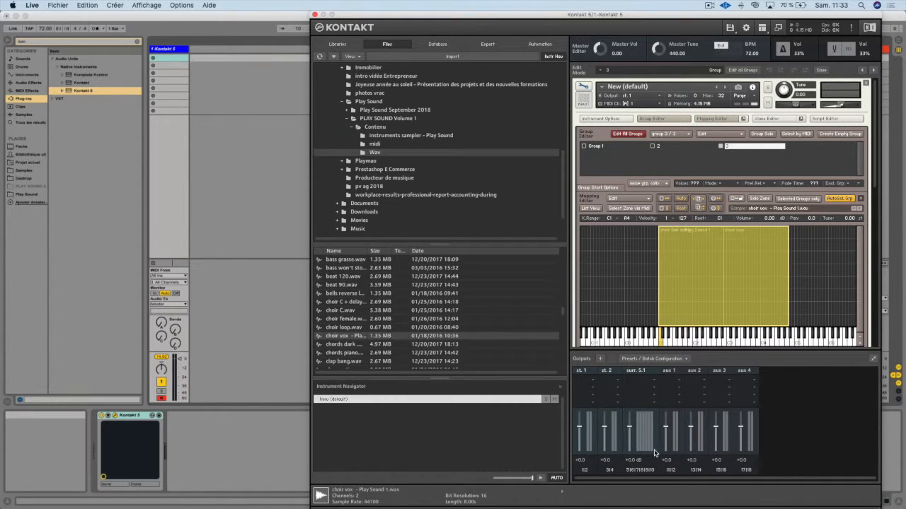
# Insert a Ladder LP2 low-pass filter in the first effect slot of output st. 1
pyautogui.click(592, 384)
pyautogui.moveTo(610, 409)
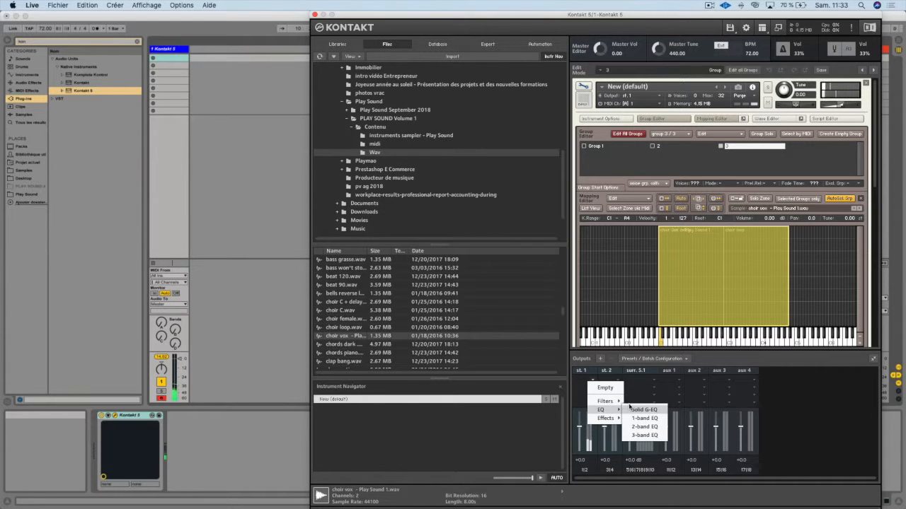
pyautogui.moveTo(637, 402)
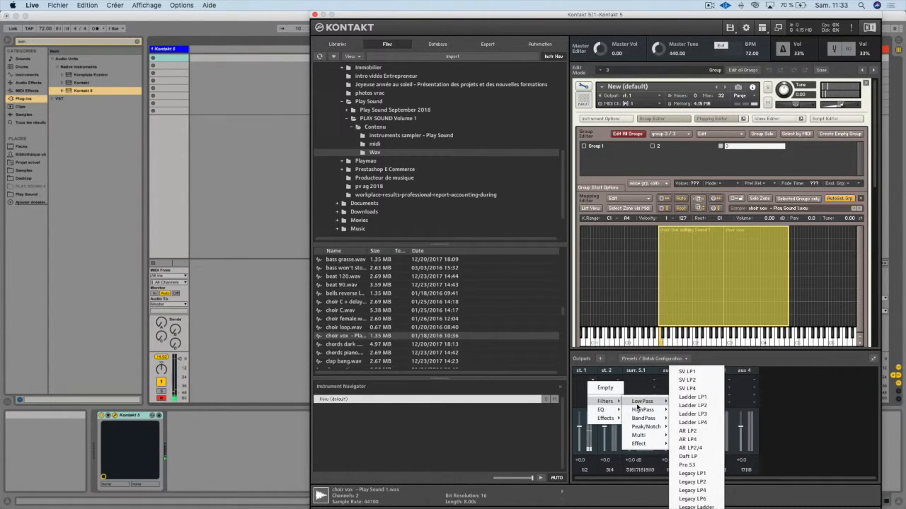
pyautogui.click(684, 406)
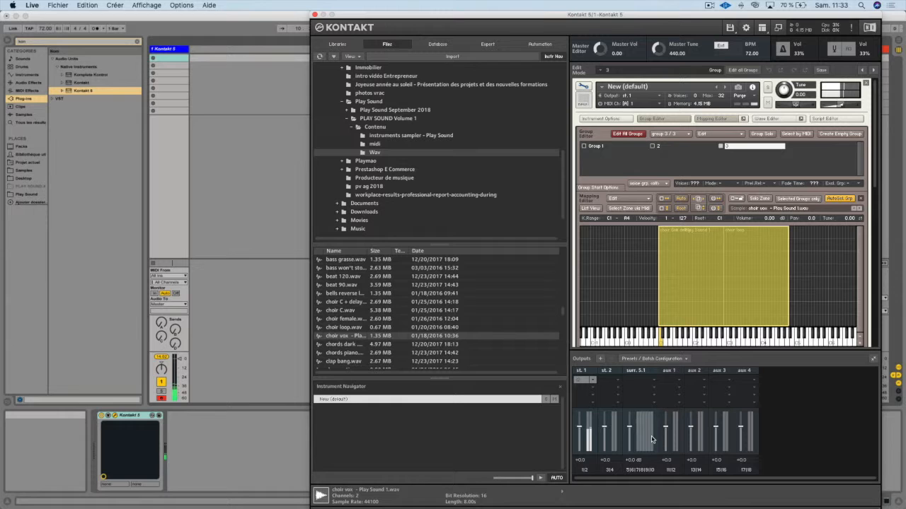
pyautogui.click(599, 361)
pyautogui.click(479, 316)
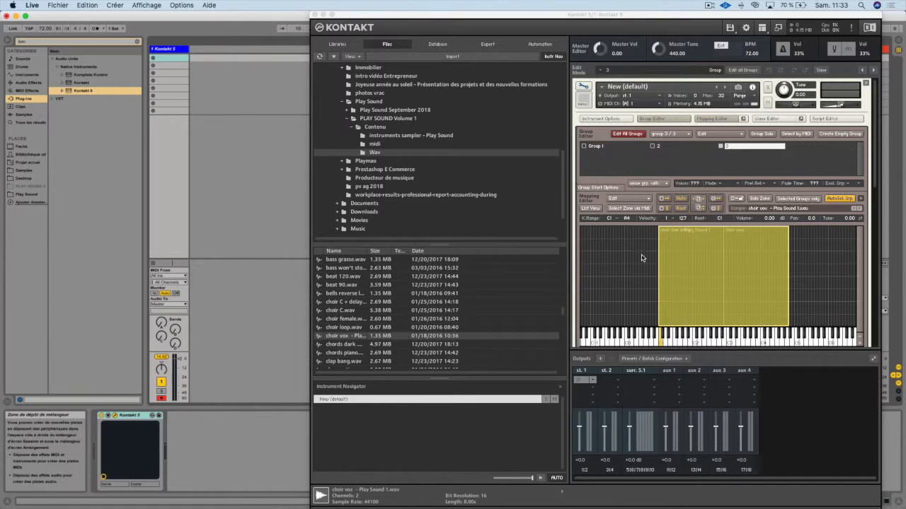
pyautogui.scroll(-10, 669, 269)
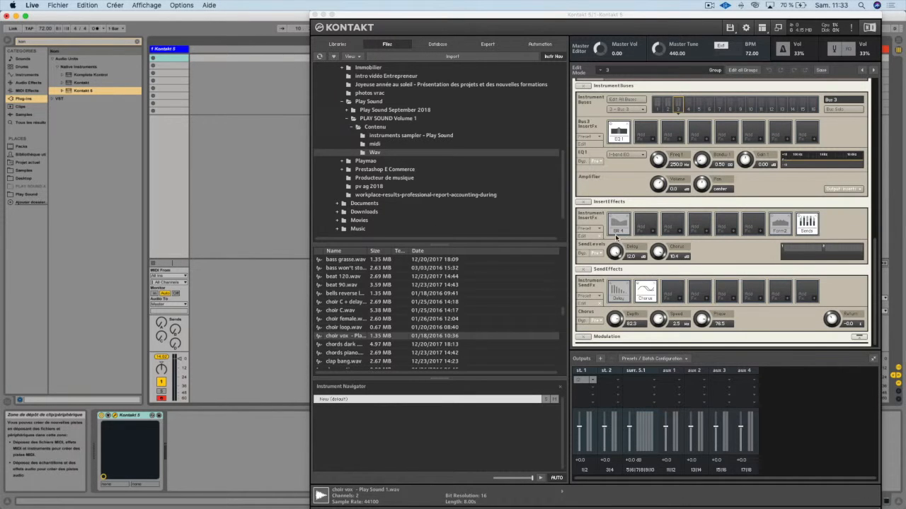